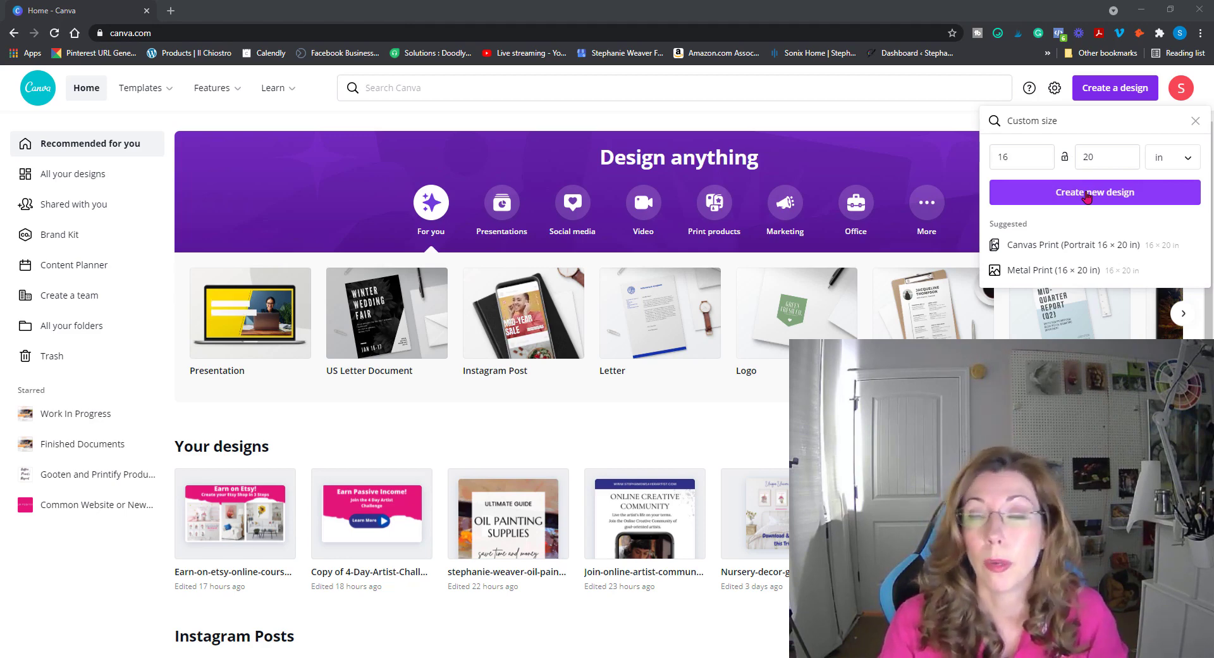
Start a blank 16 × 20 in Canva design and place the uploaded 'smile often' pig artwork on it
{"action": "left_click", "coordinate": [1087, 197]}
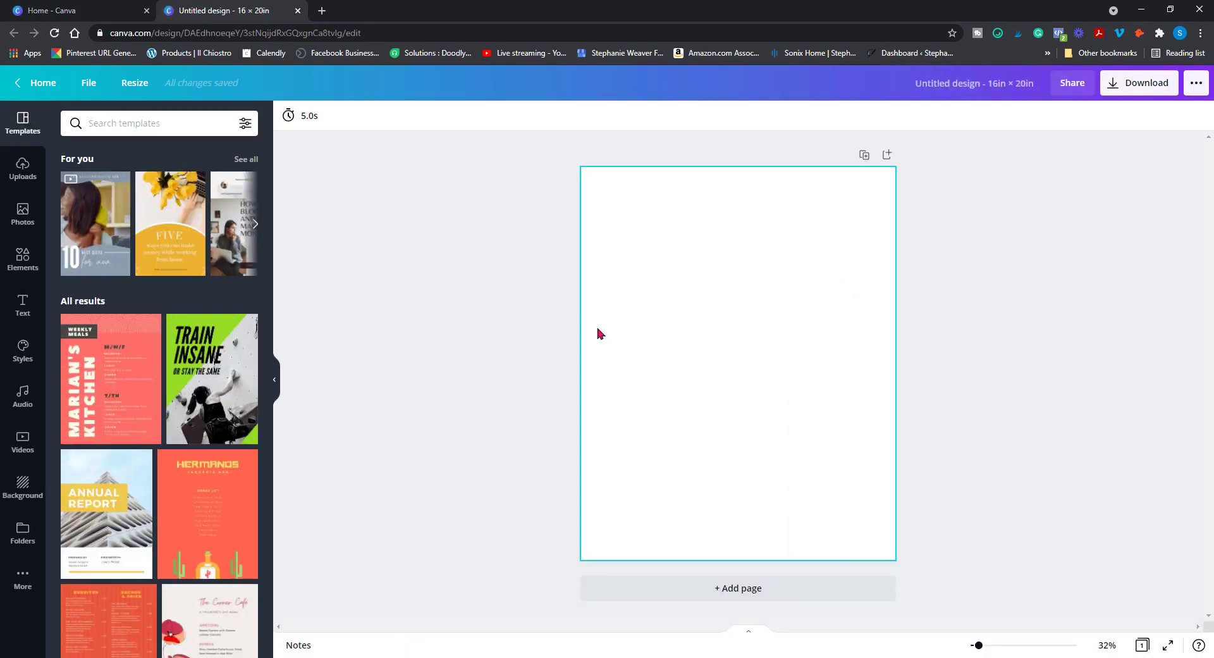
{"action": "left_click", "coordinate": [22, 211]}
{"action": "scroll", "coordinate": [144, 326], "scroll_direction": "down", "scroll_amount": 5}
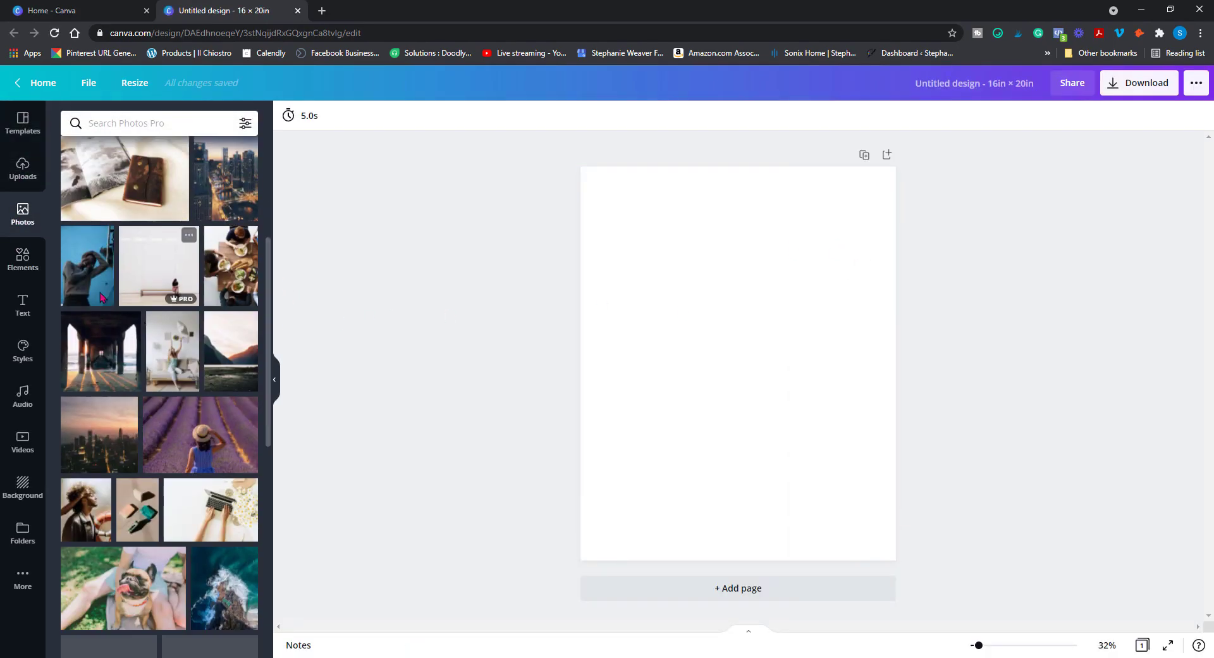
{"action": "left_click", "coordinate": [23, 167]}
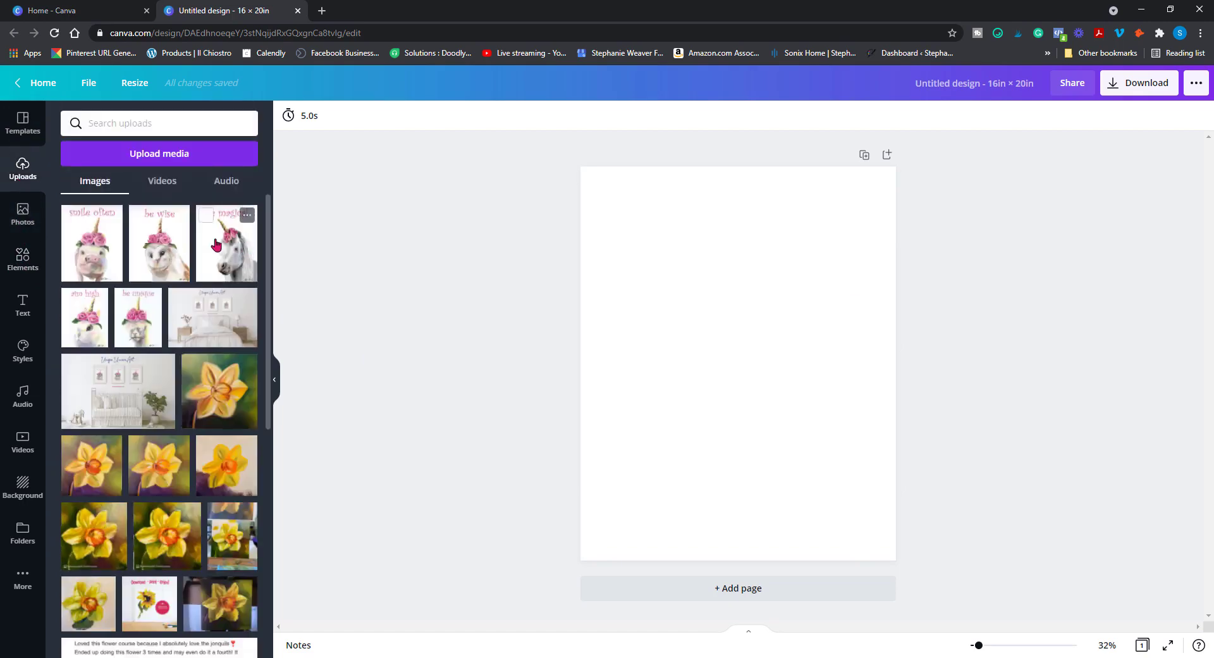
{"action": "left_click_drag", "start_coordinate": [85, 256], "coordinate": [601, 290]}
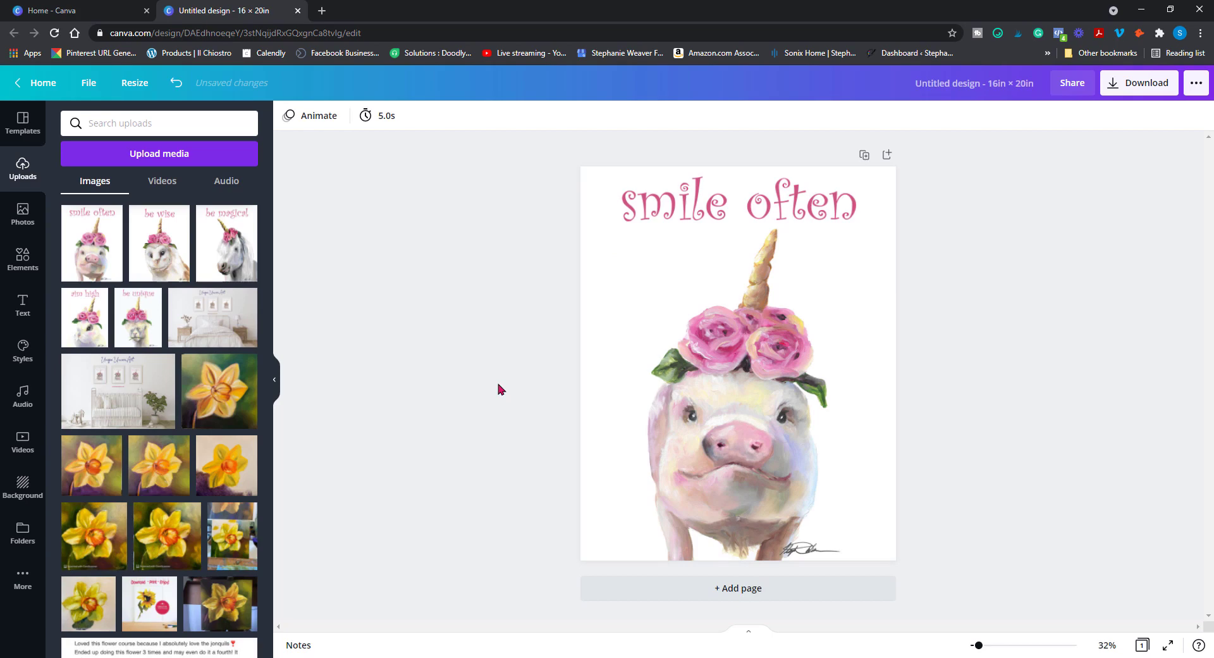
Download the design as a PNG (Untitled design.png) and close the confirmation dialog
{"action": "left_click", "coordinate": [1112, 85]}
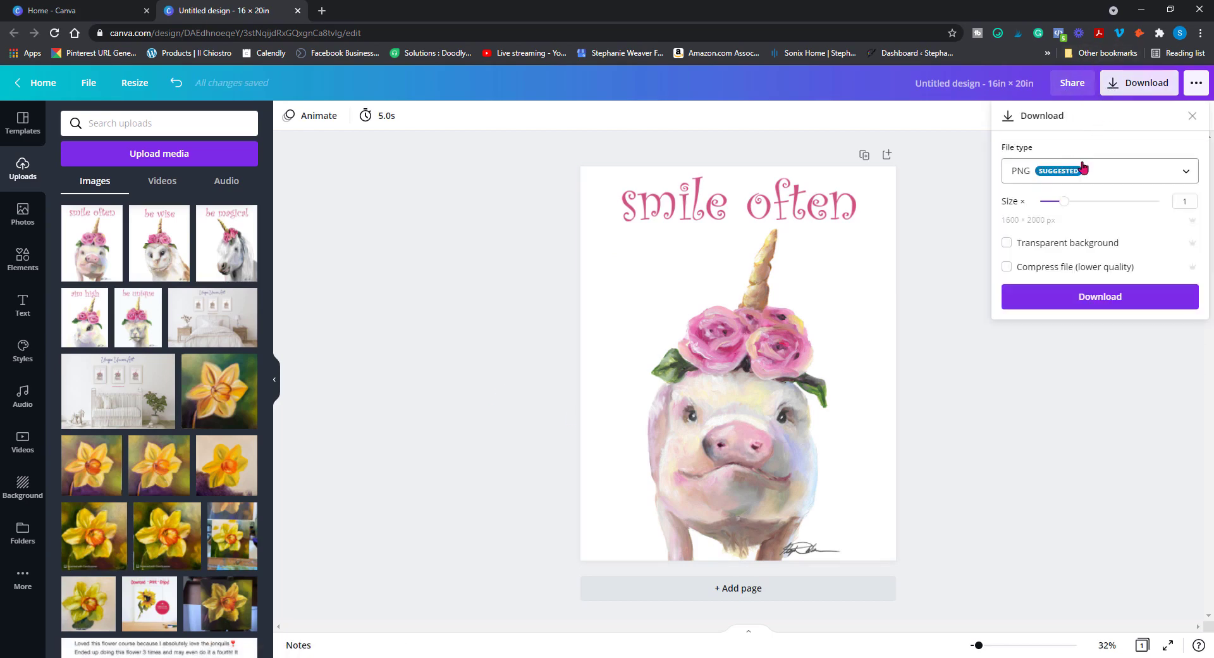
{"action": "left_click", "coordinate": [1050, 298]}
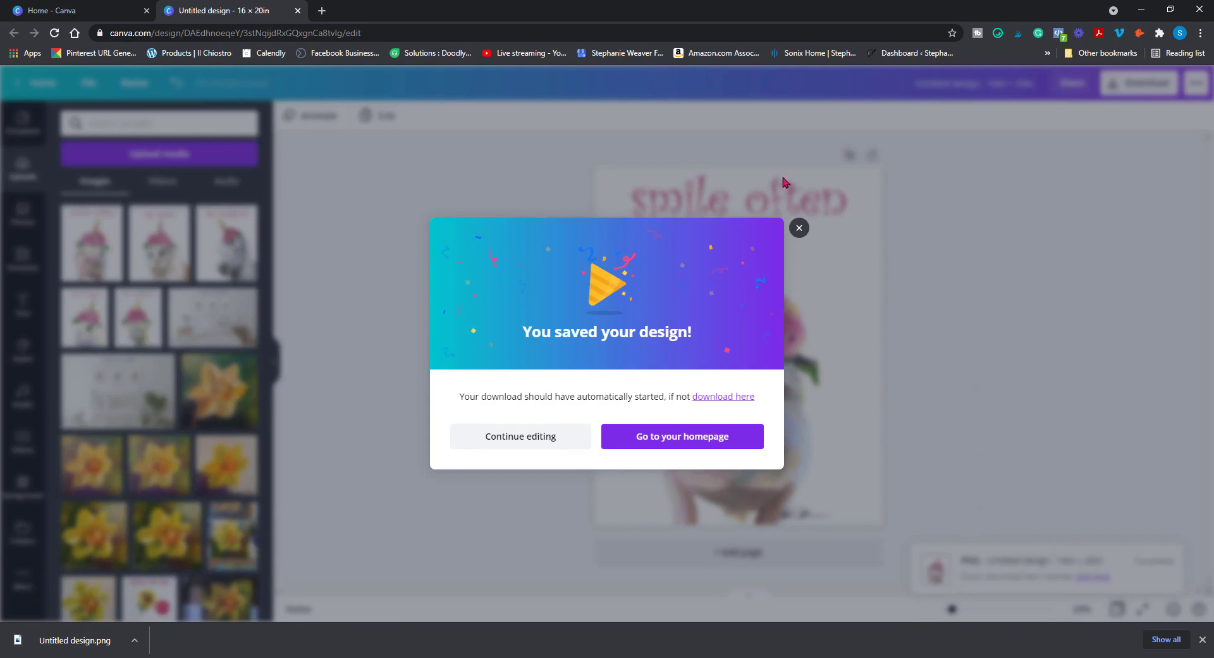
{"action": "left_click", "coordinate": [798, 228]}
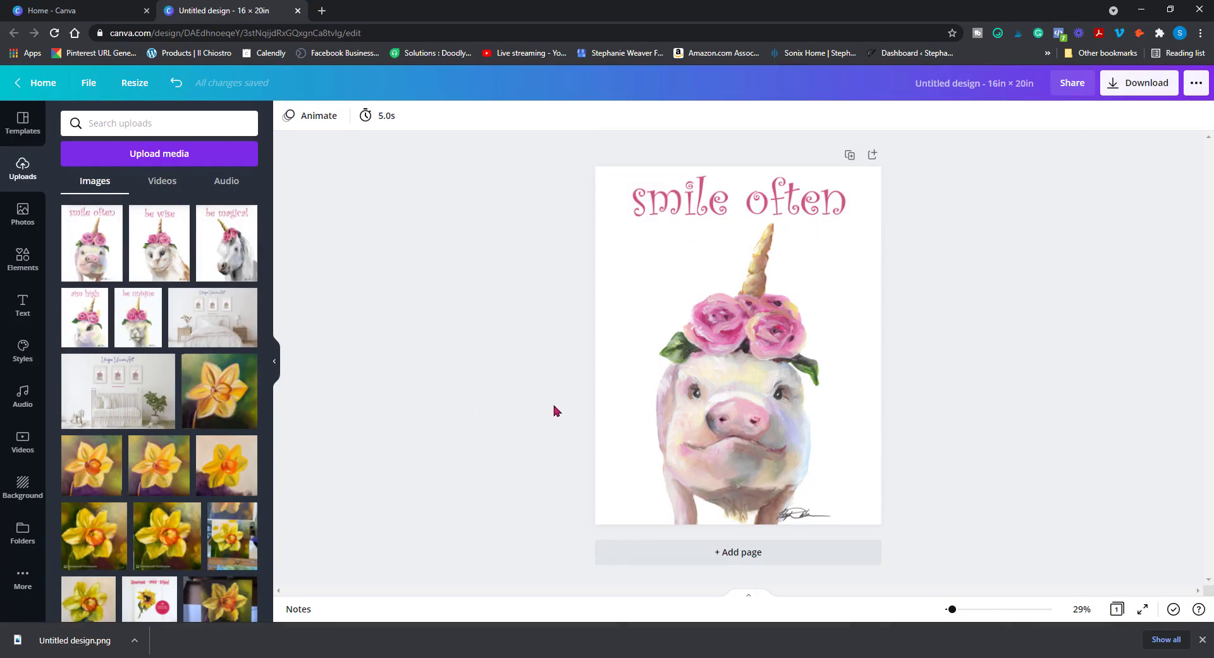
Switch to Photoshop, where Digital Download Template.psd is open
{"action": "key", "text": "alt+Tab"}
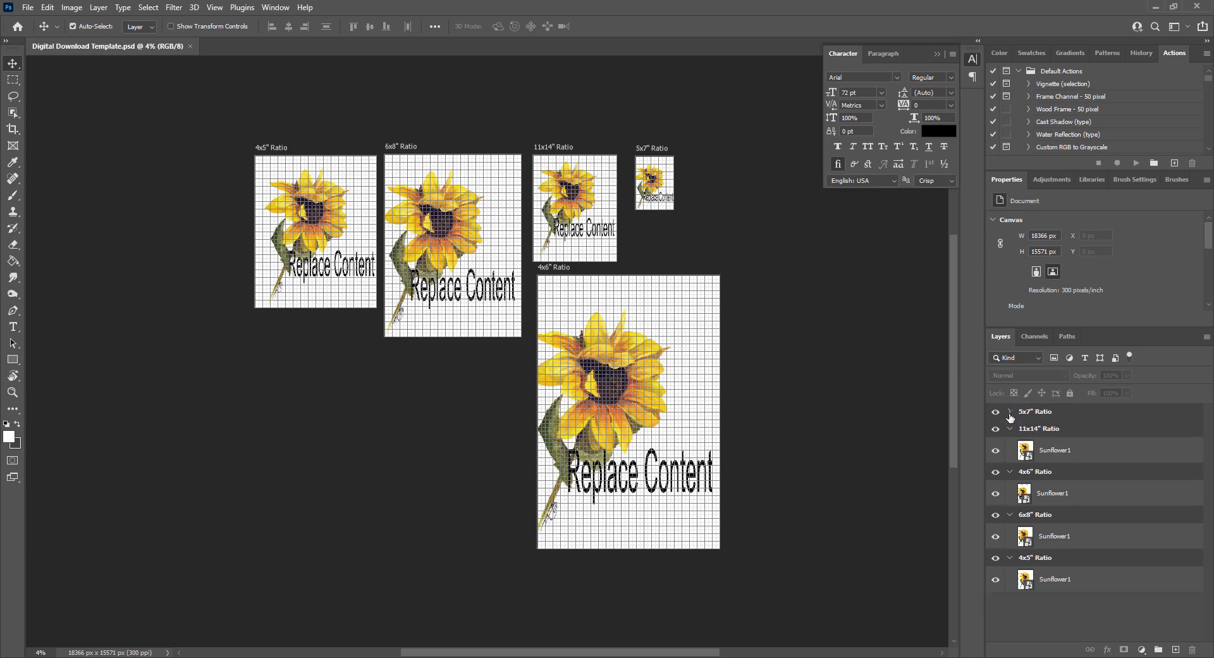
Collapse the 11x14, 4x6 and 6x8 Ratio groups, re-expand 6x8, and check Sunflower1's context menu
{"action": "left_click", "coordinate": [1010, 430]}
{"action": "left_click", "coordinate": [1010, 445]}
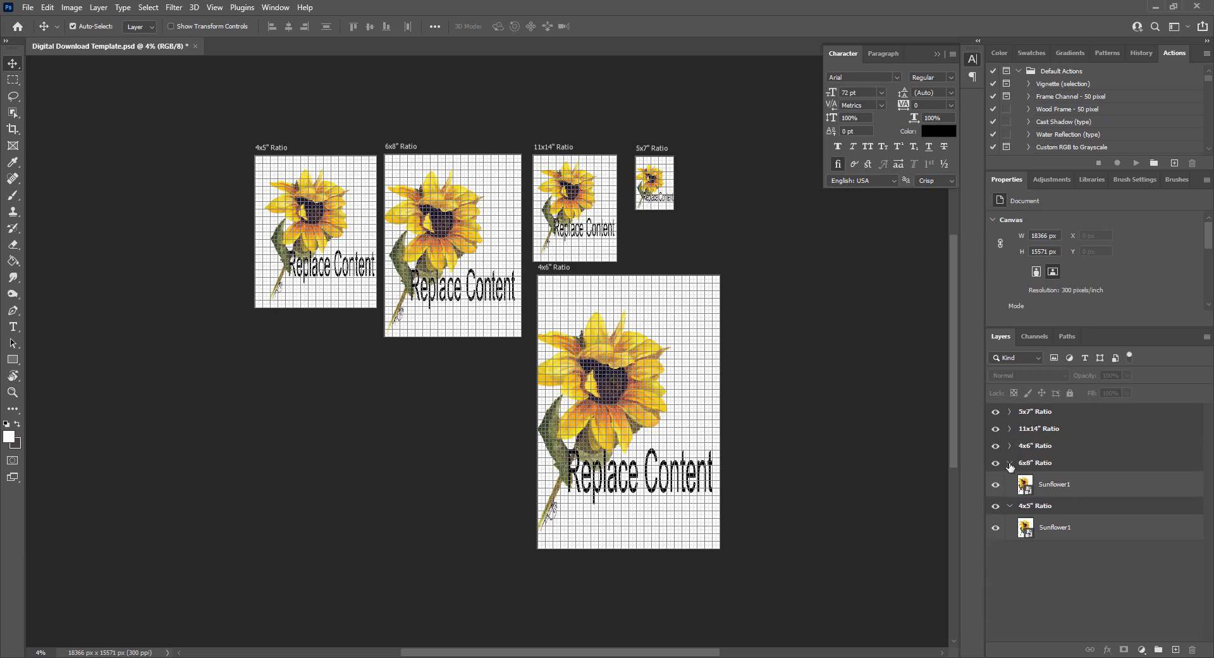
{"action": "left_click", "coordinate": [1010, 463]}
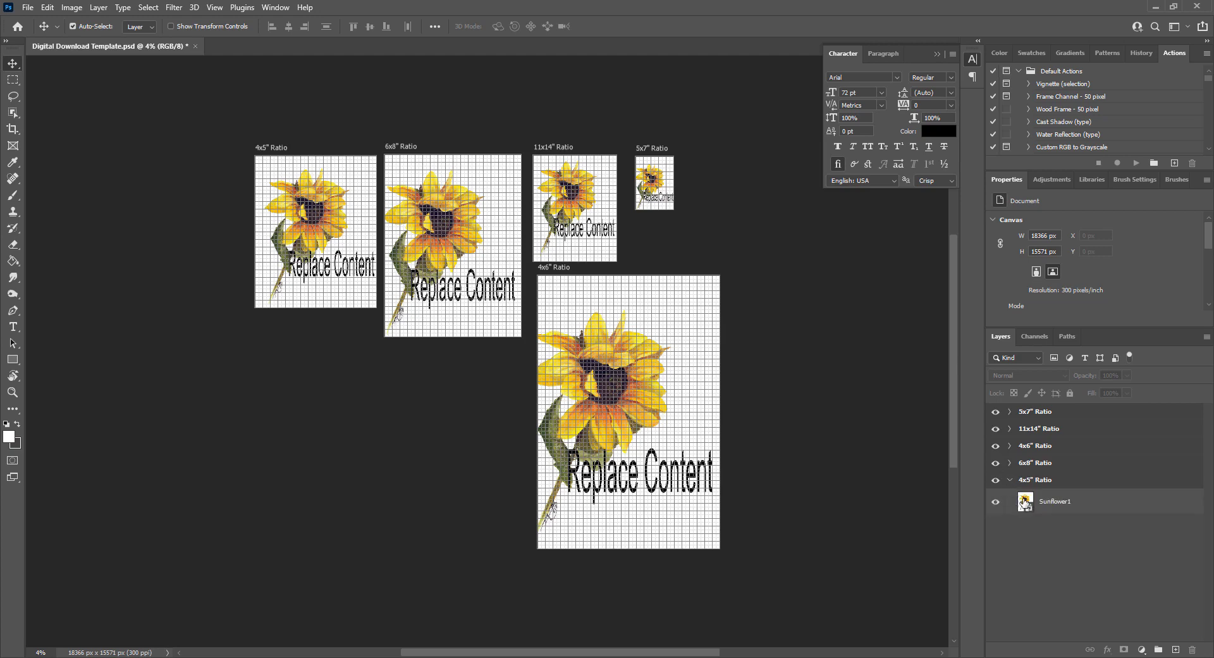
{"action": "left_click", "coordinate": [1010, 463]}
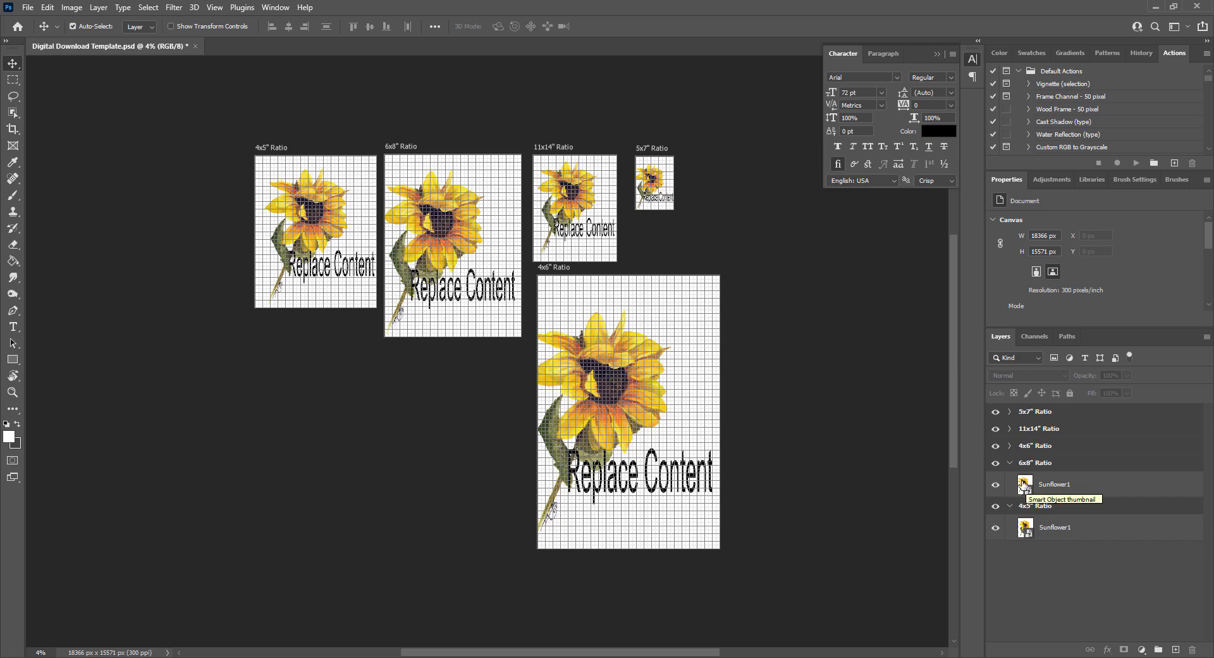
{"action": "right_click", "coordinate": [1023, 484]}
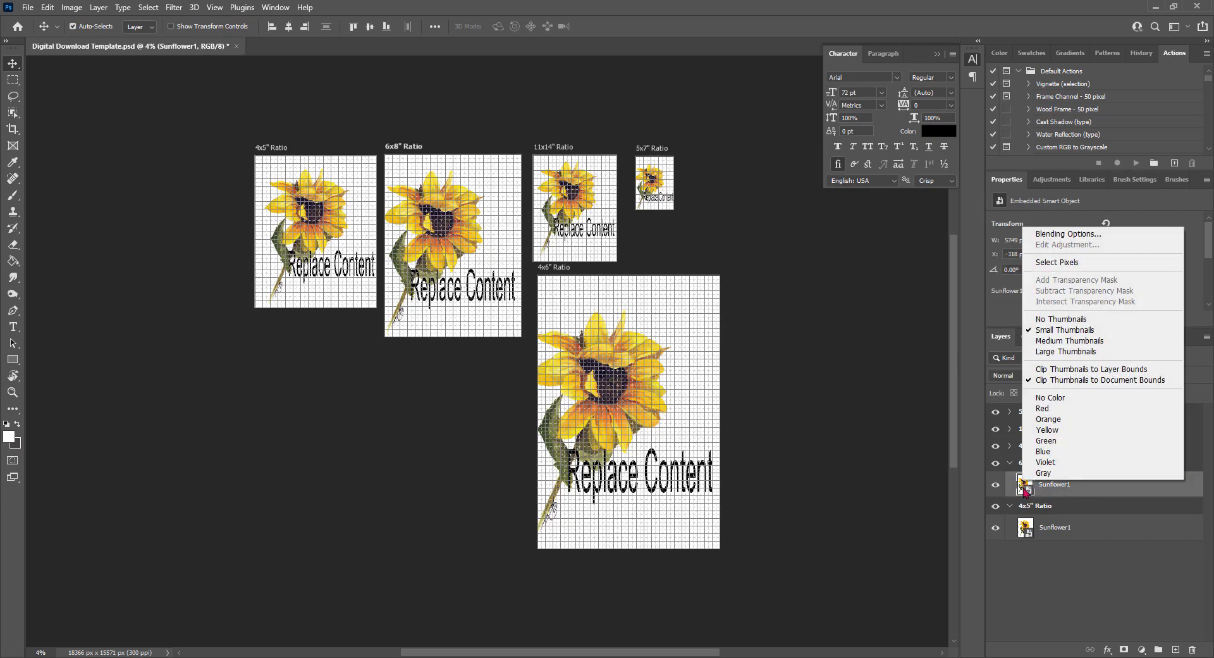
{"action": "left_click", "coordinate": [1089, 496]}
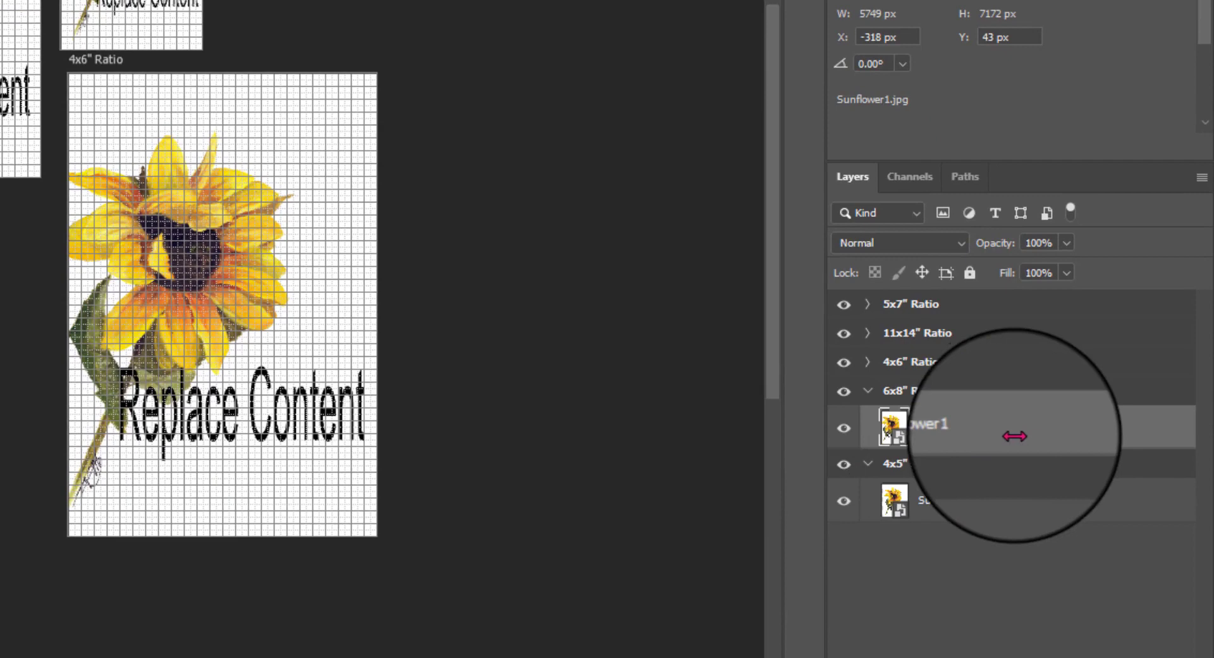
Replace Sunflower1's contents with 'Caticorn be curious nursery wall decor.jpg' from 00_Etsy Files > Caticorn
{"action": "right_click", "coordinate": [1011, 436]}
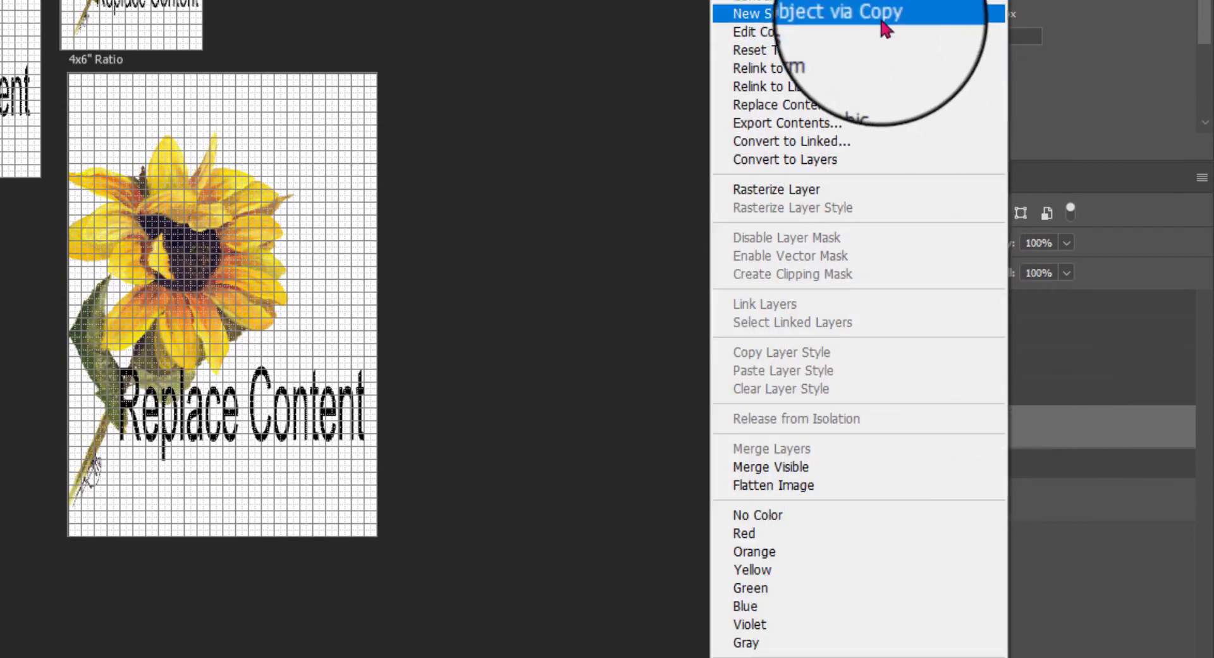
{"action": "left_click", "coordinate": [780, 105]}
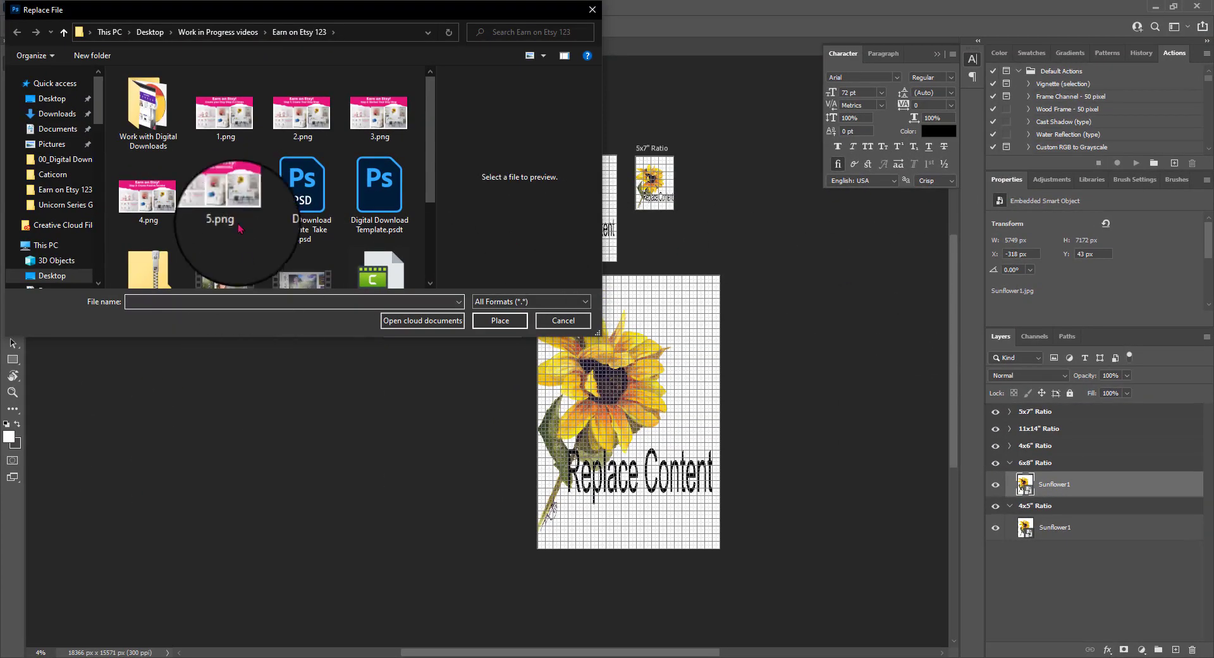
{"action": "mouse_move", "coordinate": [99, 122]}
{"action": "left_mouse_down"}
{"action": "mouse_move", "coordinate": [101, 277]}
{"action": "mouse_move", "coordinate": [103, 203]}
{"action": "left_mouse_up"}
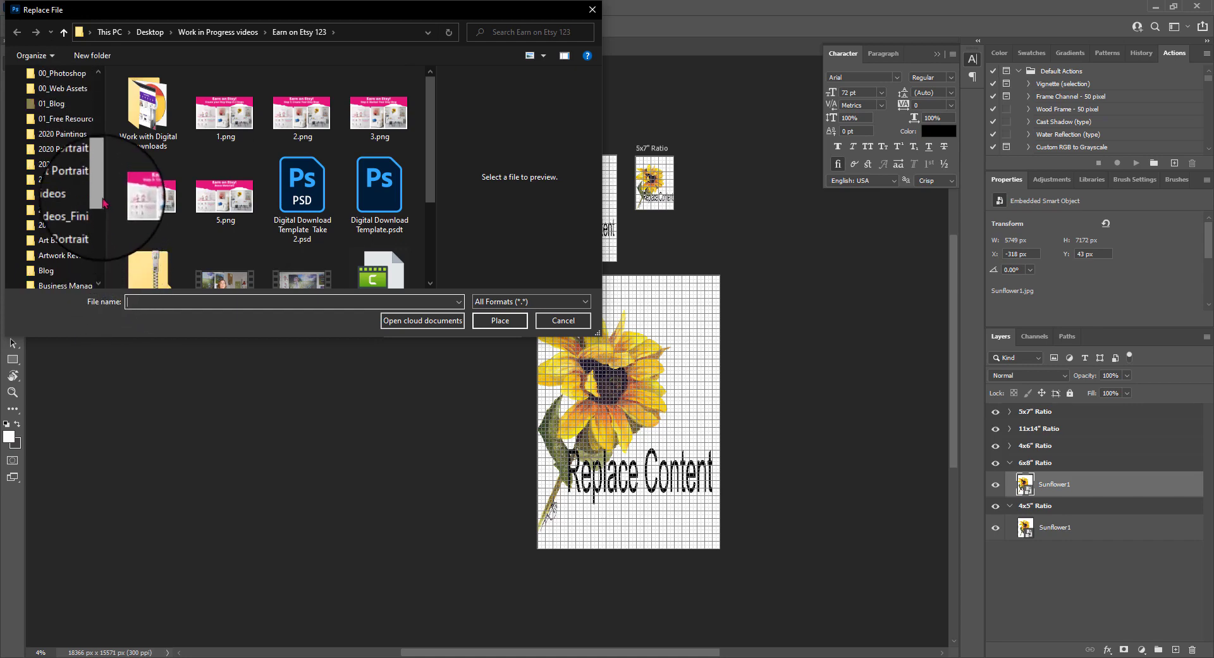
{"action": "left_click", "coordinate": [60, 150]}
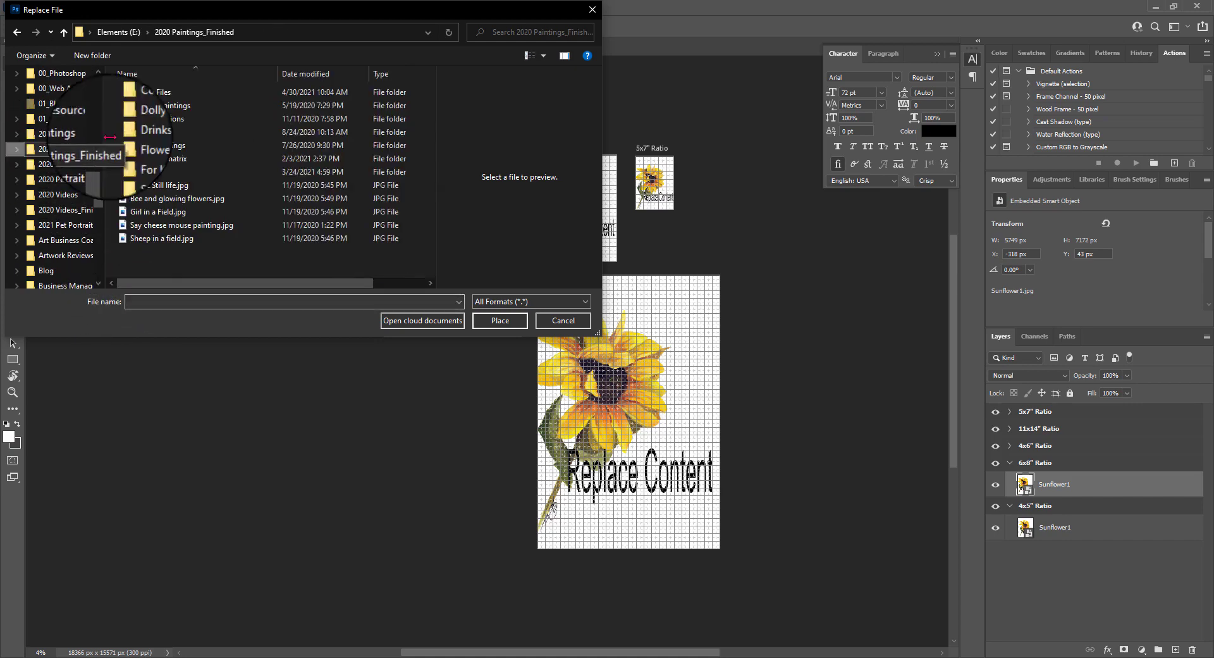
{"action": "double_click", "coordinate": [160, 90]}
{"action": "double_click", "coordinate": [224, 189]}
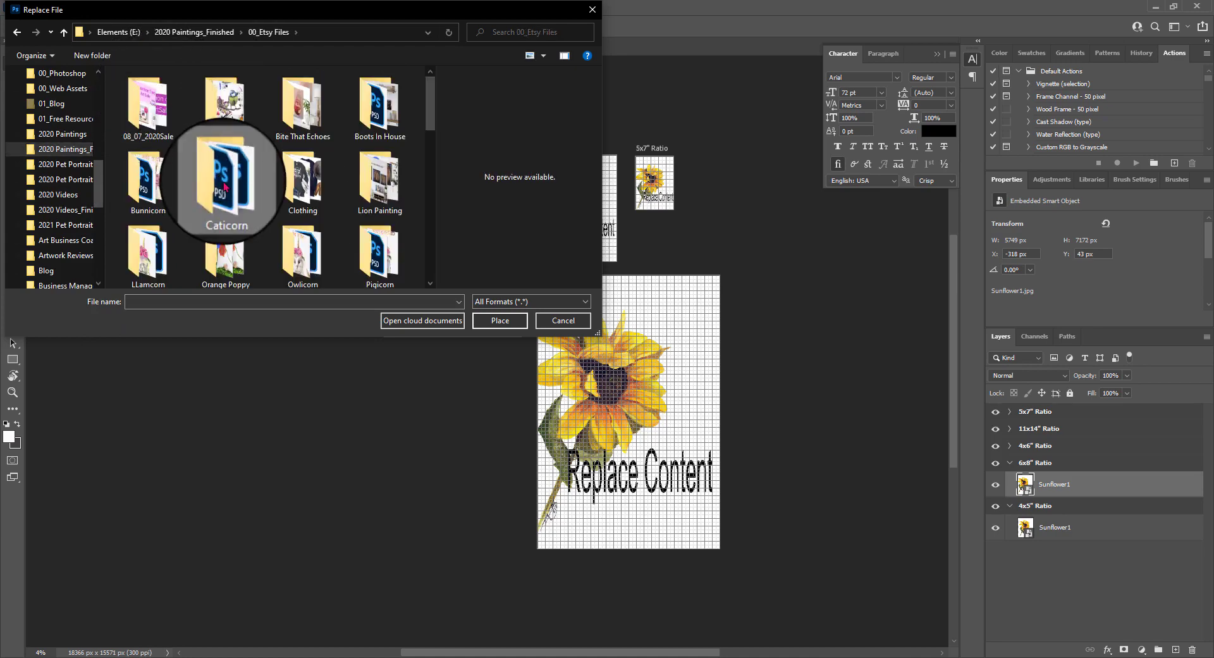
{"action": "left_click", "coordinate": [149, 272]}
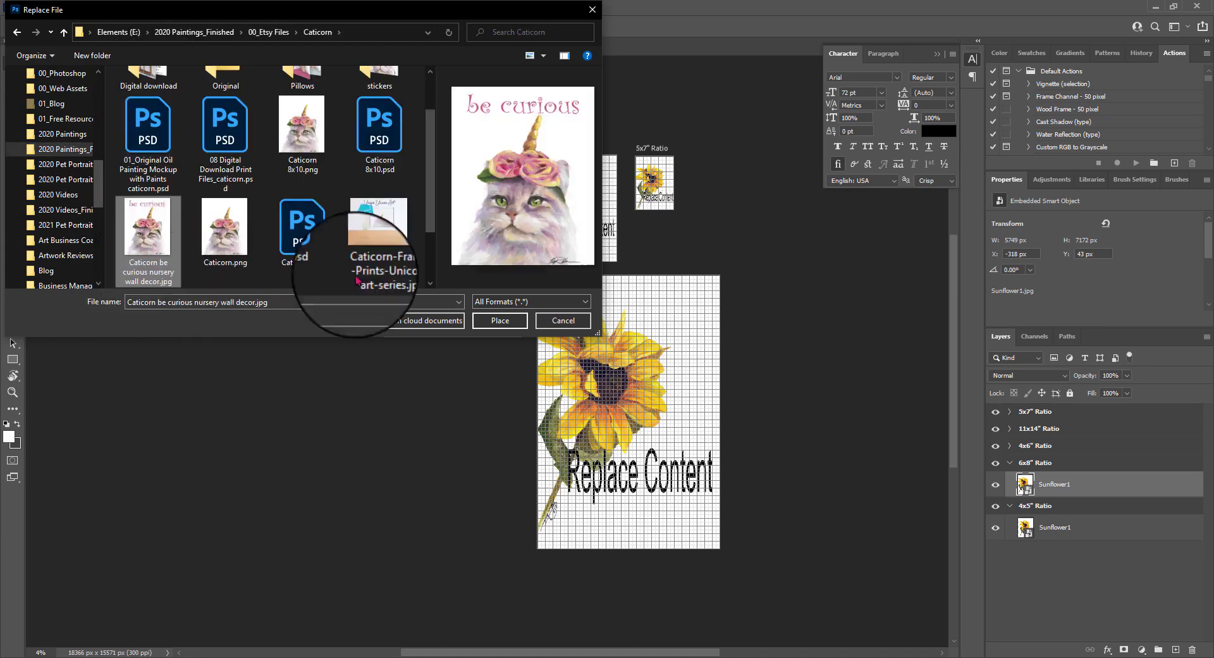
{"action": "left_click", "coordinate": [498, 321]}
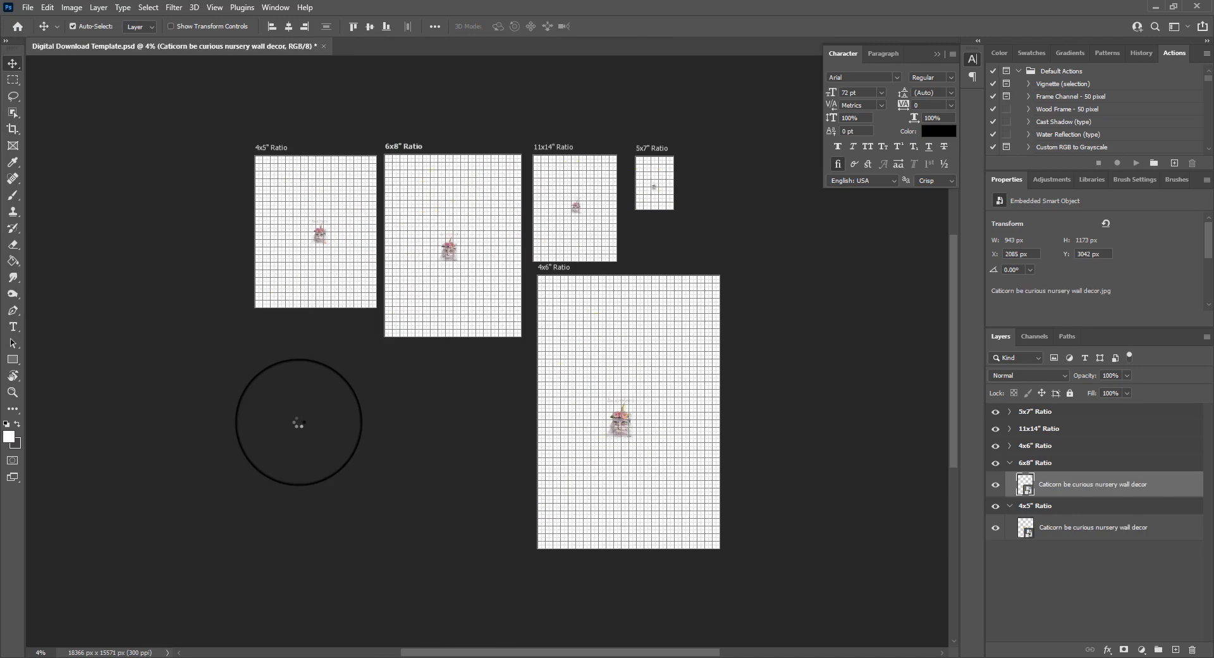
Scale the caticorn image up to fill the 4x6 Ratio artboard
{"action": "left_click", "coordinate": [617, 423]}
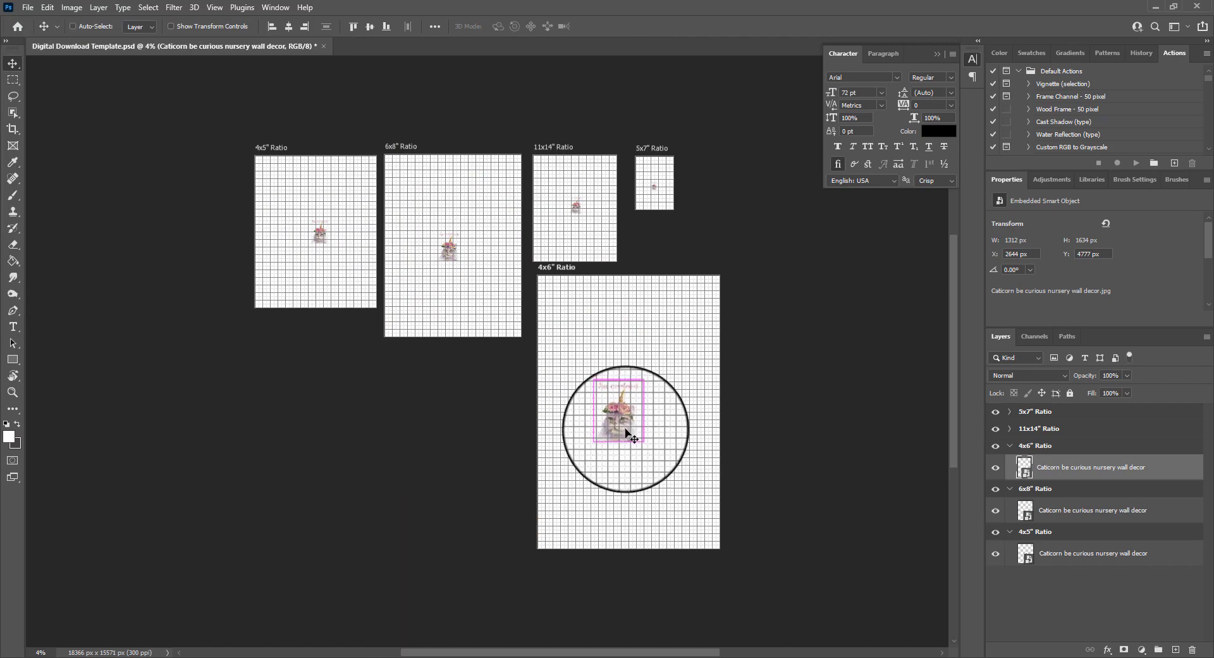
{"action": "key", "text": "ctrl+t"}
{"action": "left_click_drag", "start_coordinate": [595, 380], "coordinate": [543, 241]}
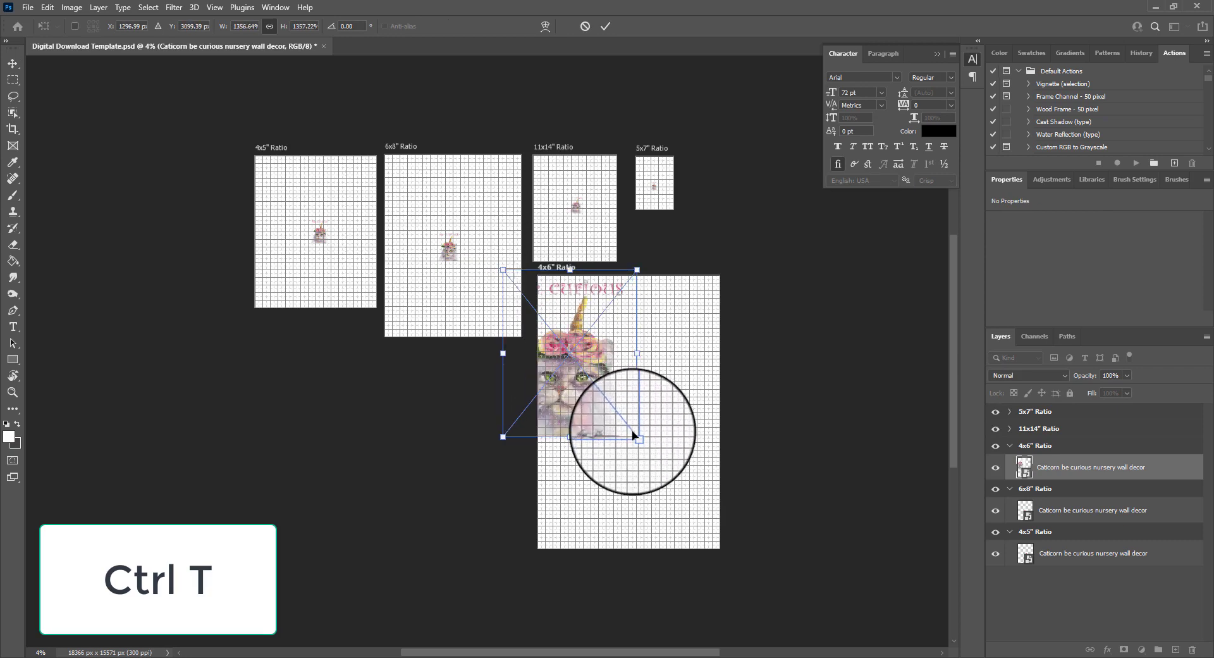
{"action": "left_click_drag", "start_coordinate": [633, 435], "coordinate": [688, 540]}
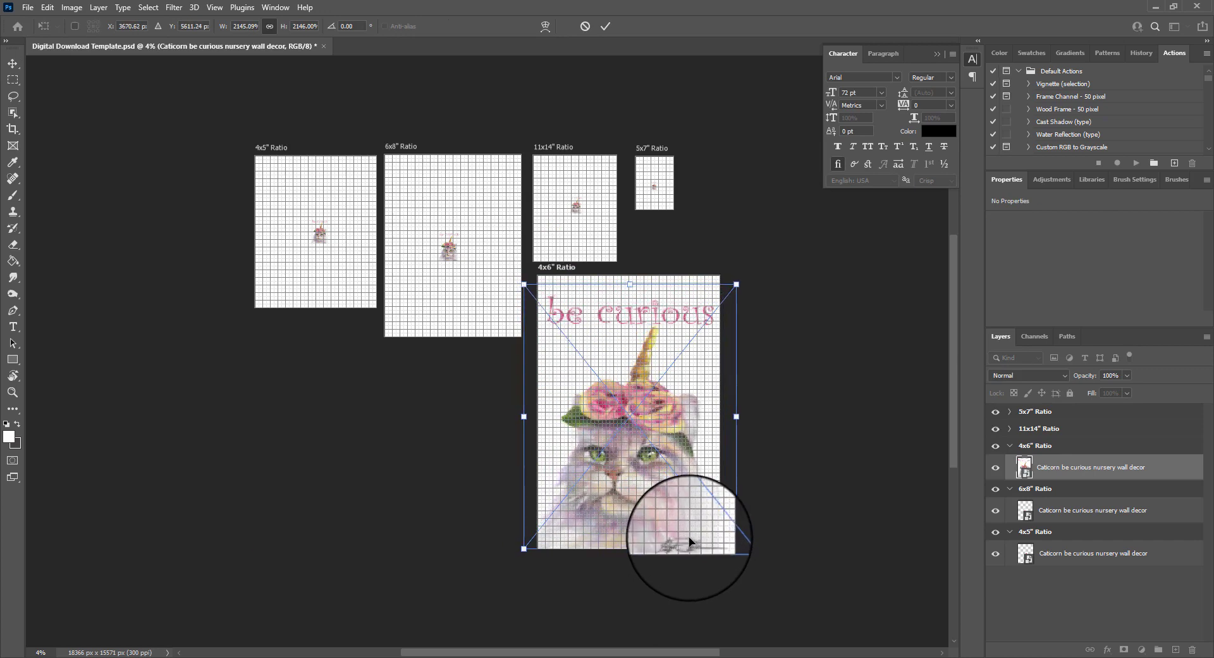
{"action": "key", "text": "shift+Left"}
{"action": "key", "text": "shift+Left"}
{"action": "key", "text": "shift+Left"}
{"action": "key", "text": "shift+Left"}
{"action": "key", "text": "shift+Left"}
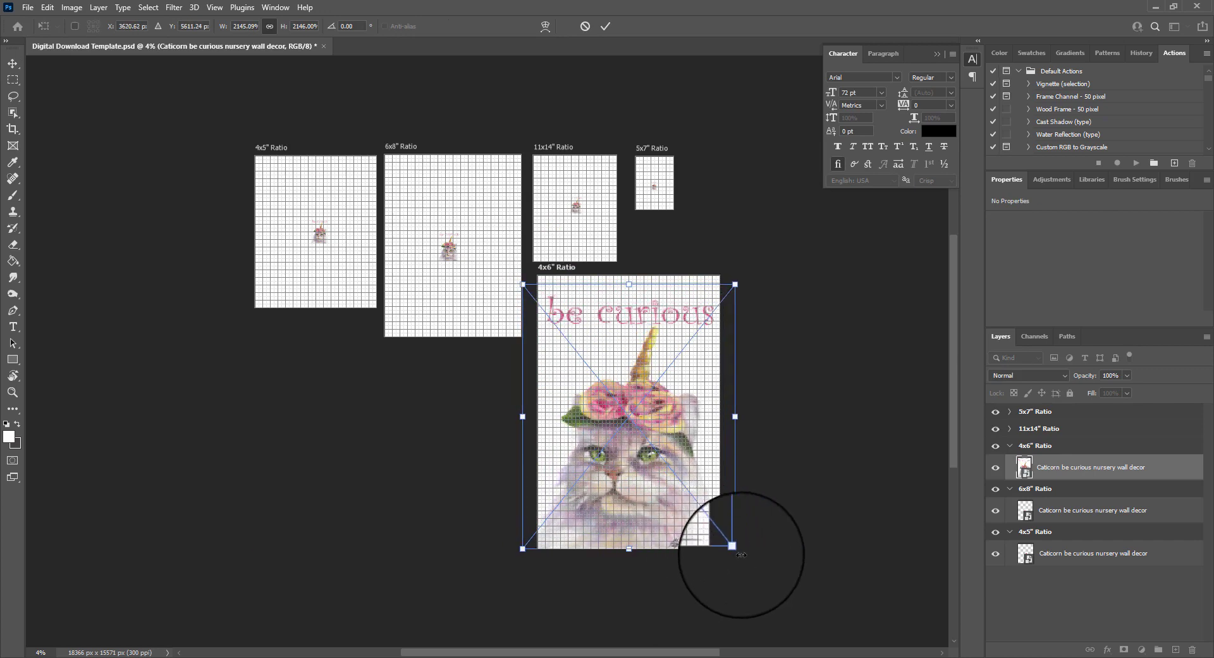
{"action": "key", "text": "Return"}
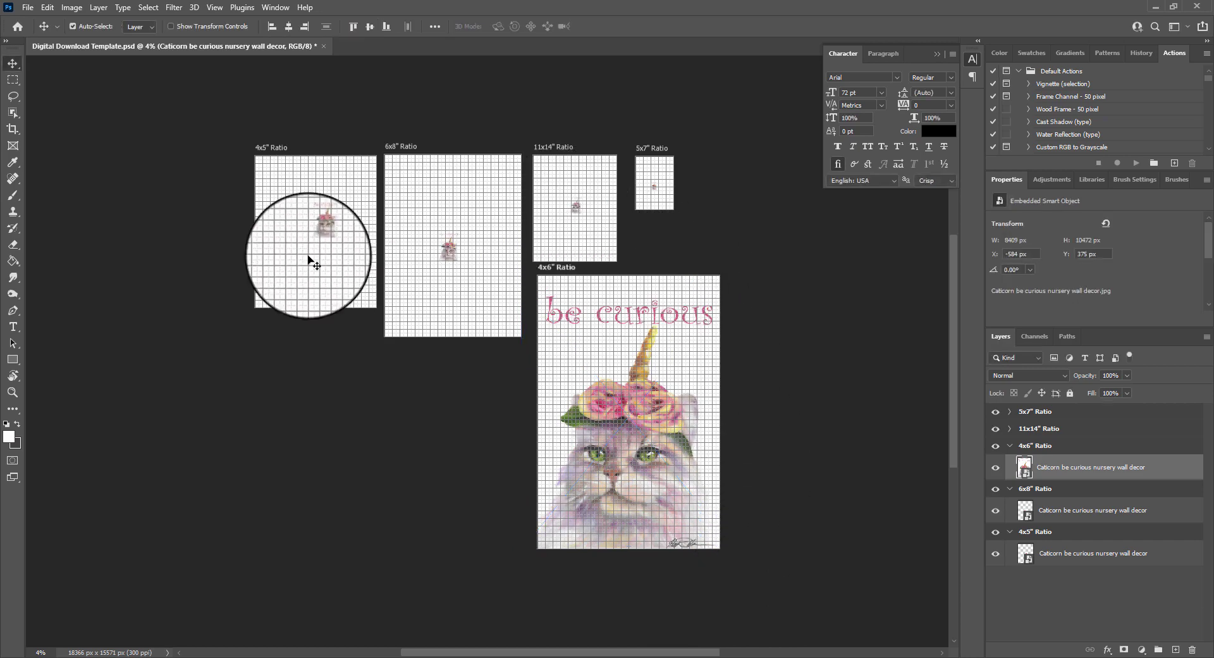
Scale and centre the caticorn image to fill the 4x5 Ratio artboard
{"action": "left_click", "coordinate": [323, 236]}
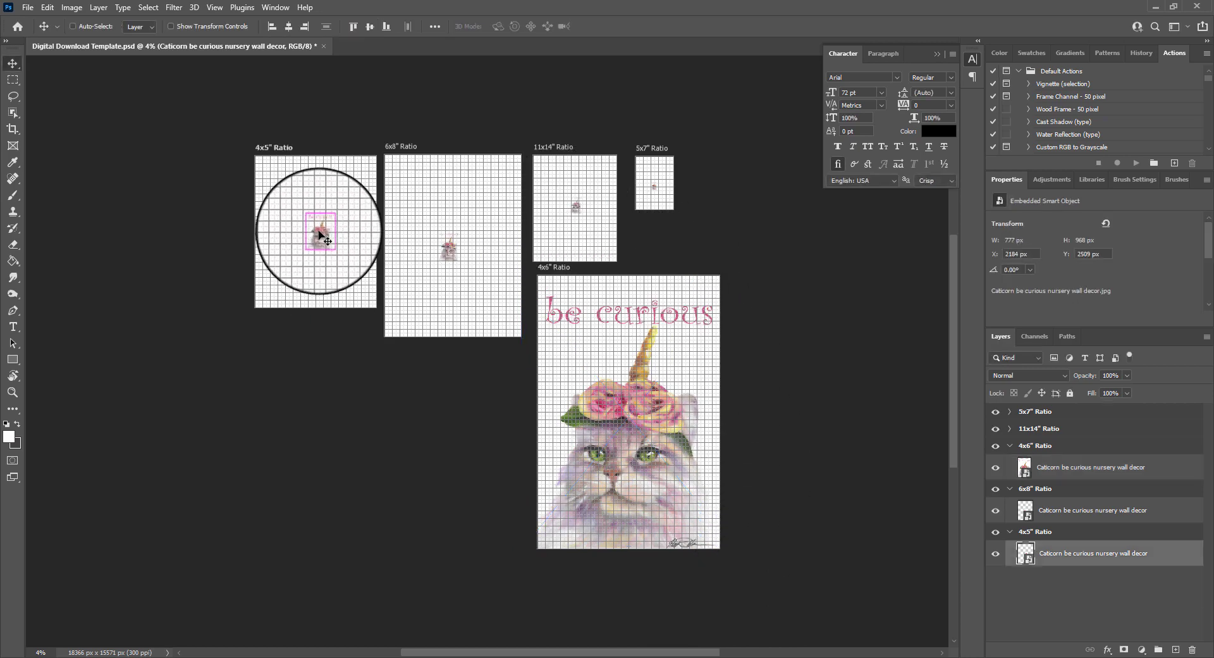
{"action": "key", "text": "ctrl+t"}
{"action": "left_click_drag", "start_coordinate": [329, 243], "coordinate": [358, 342]}
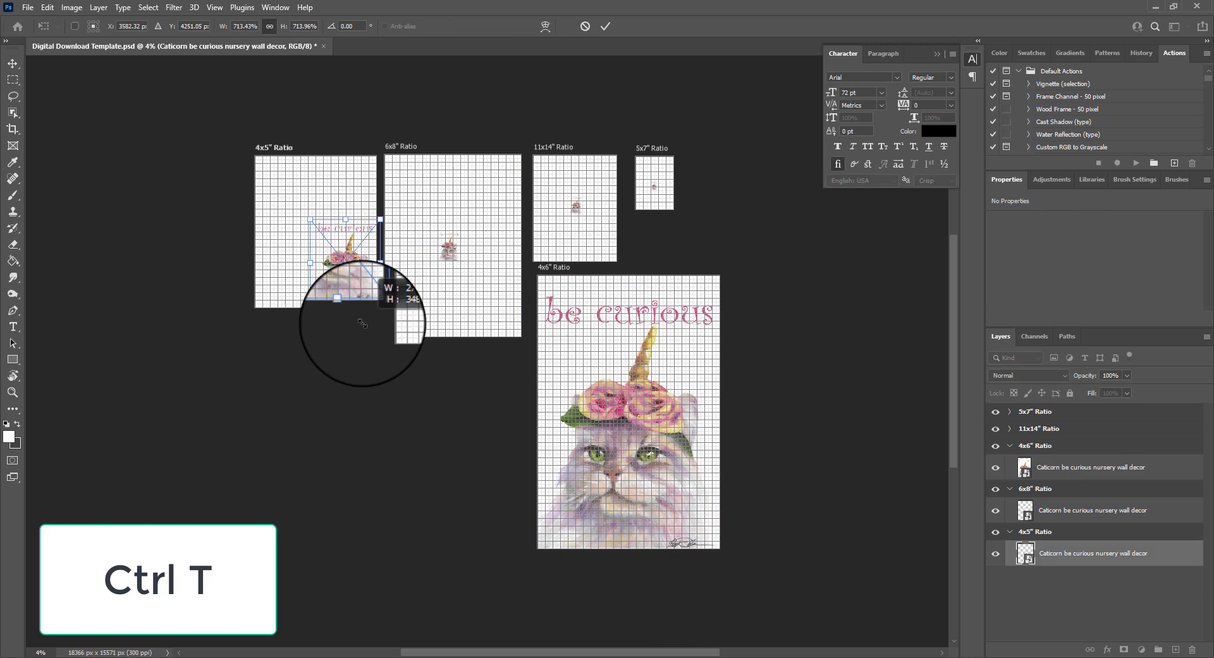
{"action": "left_click_drag", "start_coordinate": [320, 223], "coordinate": [256, 153]}
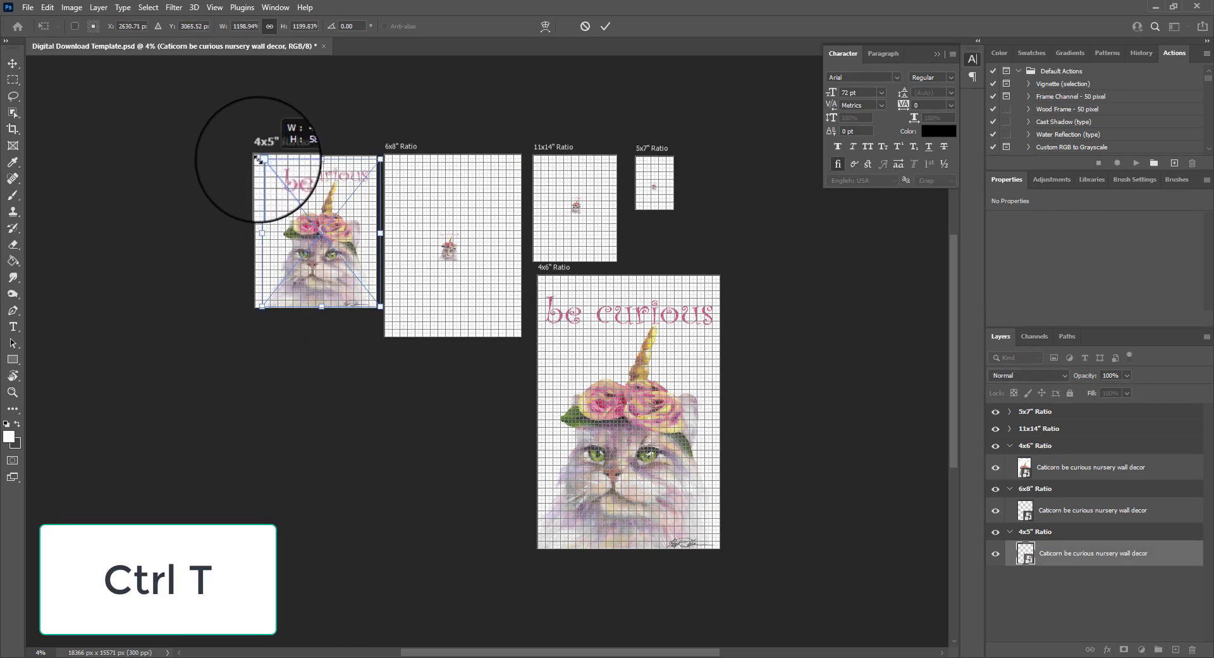
{"action": "left_click_drag", "start_coordinate": [318, 288], "coordinate": [315, 288]}
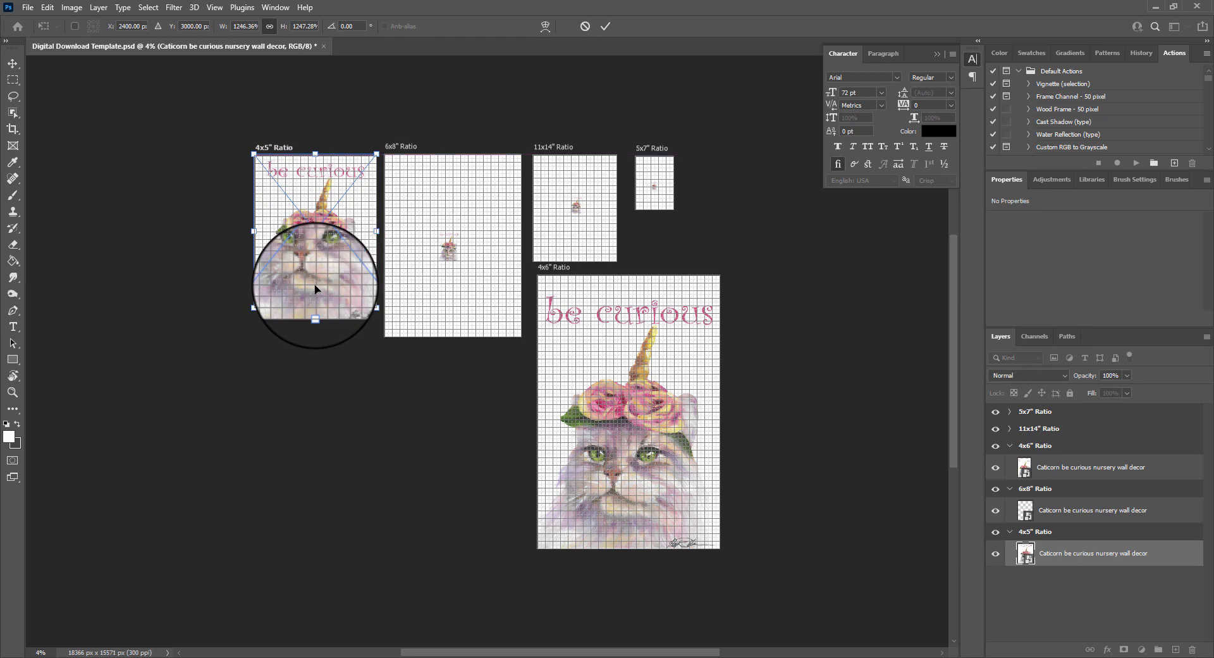
{"action": "key", "text": "Return"}
Enlarge and reposition the caticorn image to fill the 6x8 Ratio artboard
{"action": "left_click", "coordinate": [452, 250]}
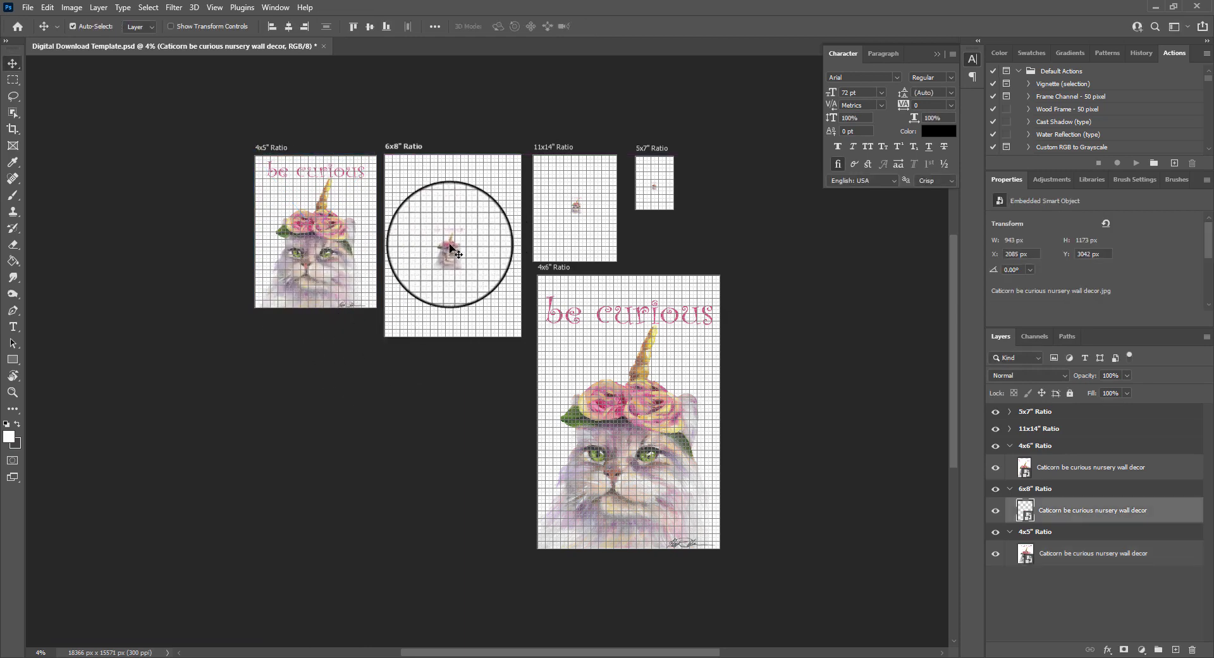
{"action": "key", "text": "ctrl+t"}
{"action": "left_click_drag", "start_coordinate": [467, 269], "coordinate": [390, 162]}
{"action": "left_click_drag", "start_coordinate": [444, 299], "coordinate": [446, 302]}
{"action": "key", "text": "Return"}
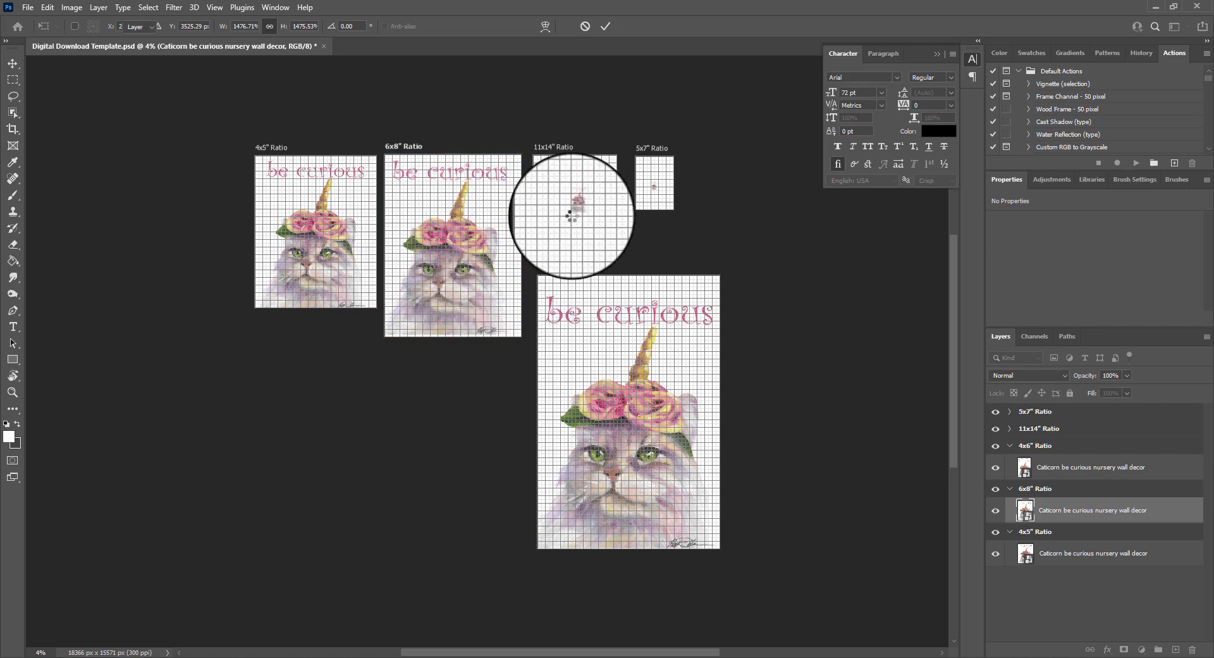
Enlarge the caticorn image to fill the 11x14 Ratio artboard
{"action": "left_click", "coordinate": [581, 215]}
{"action": "key", "text": "ctrl+t"}
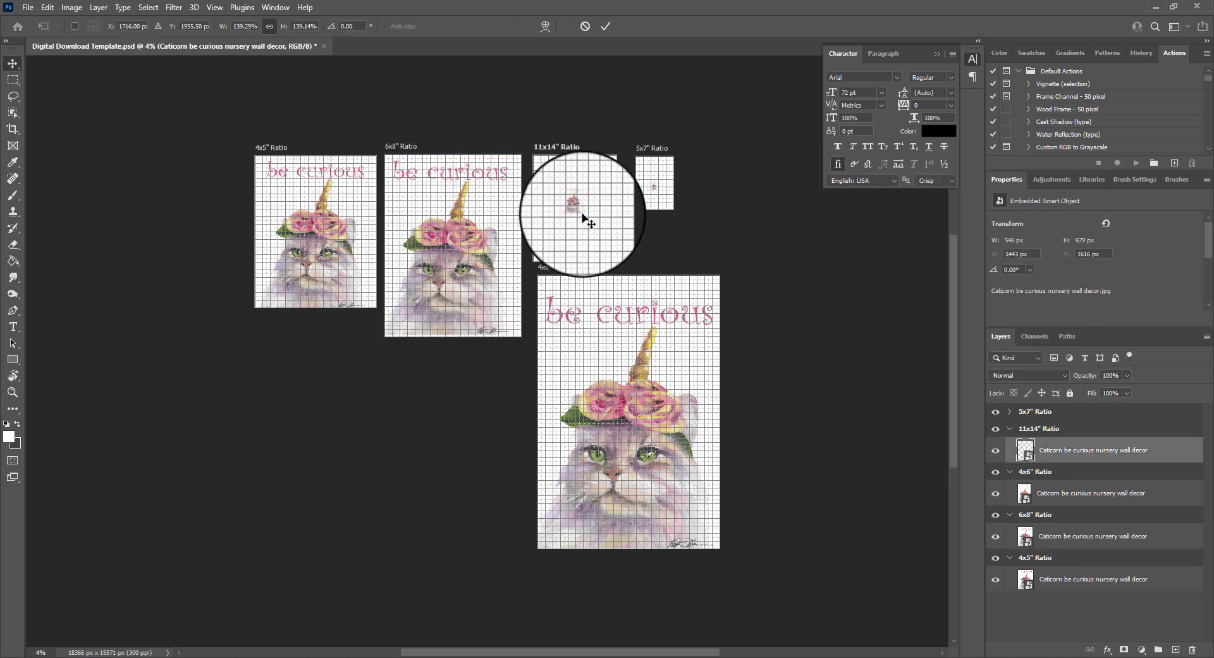
{"action": "left_click_drag", "start_coordinate": [579, 209], "coordinate": [530, 152]}
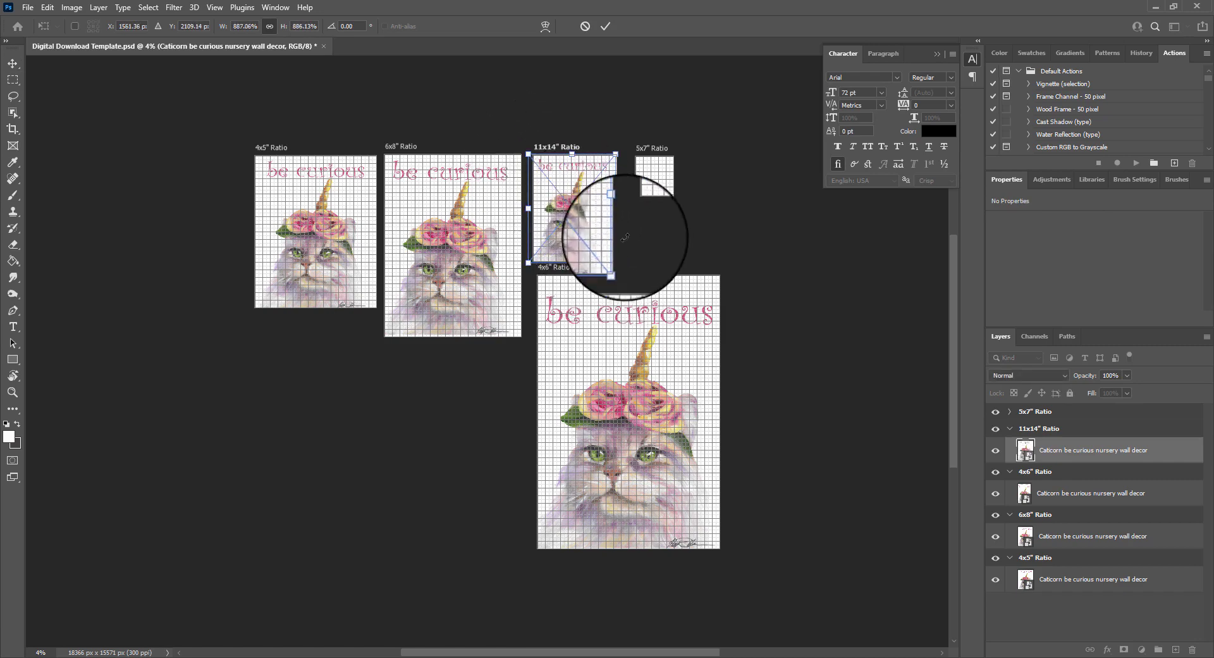
{"action": "key", "text": "Return"}
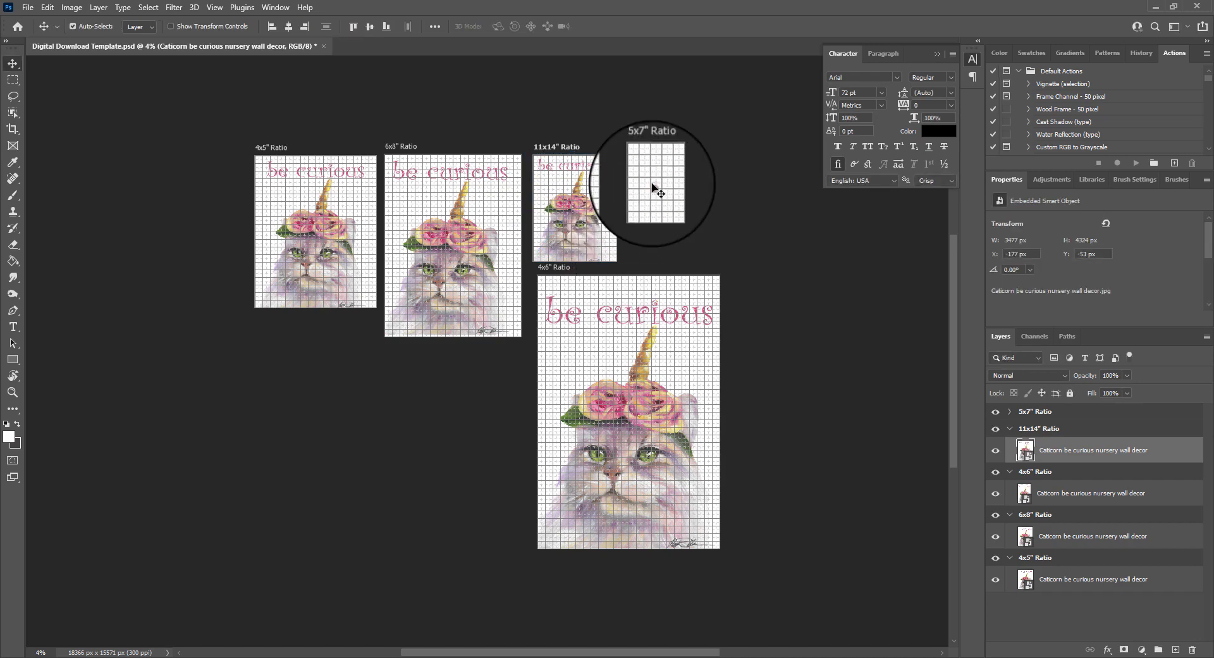
Zoom in and enlarge the caticorn image to fill the 5x7 Ratio artboard
{"action": "left_click", "coordinate": [656, 189]}
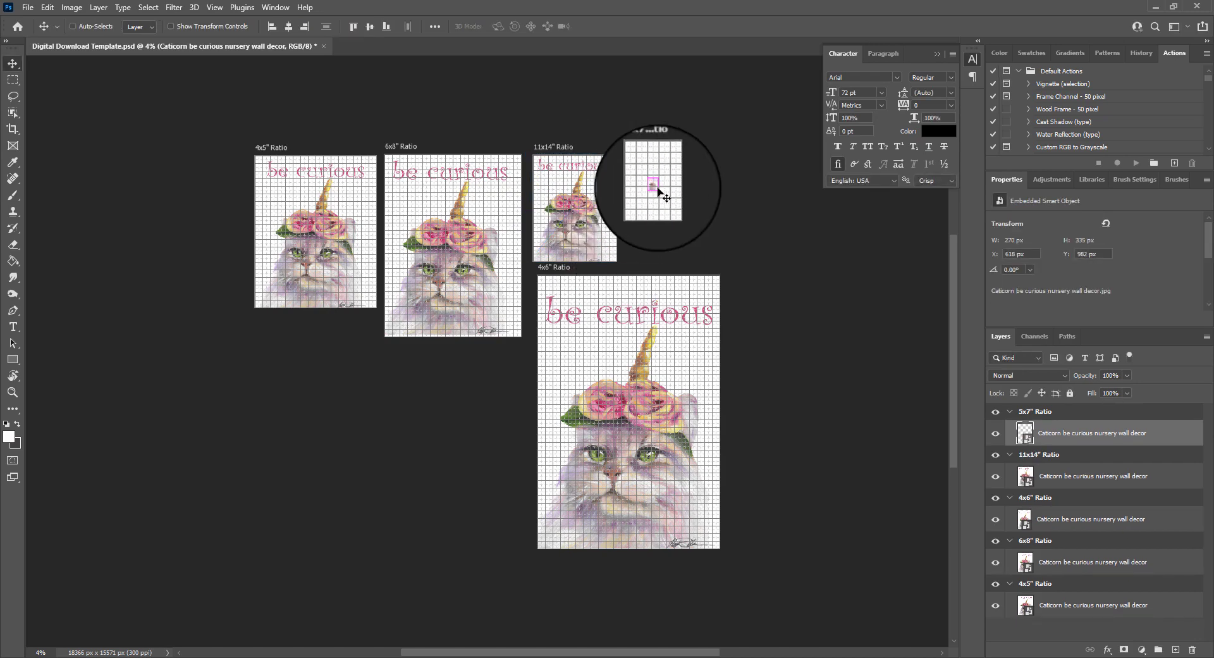
{"action": "key", "text": "ctrl+t"}
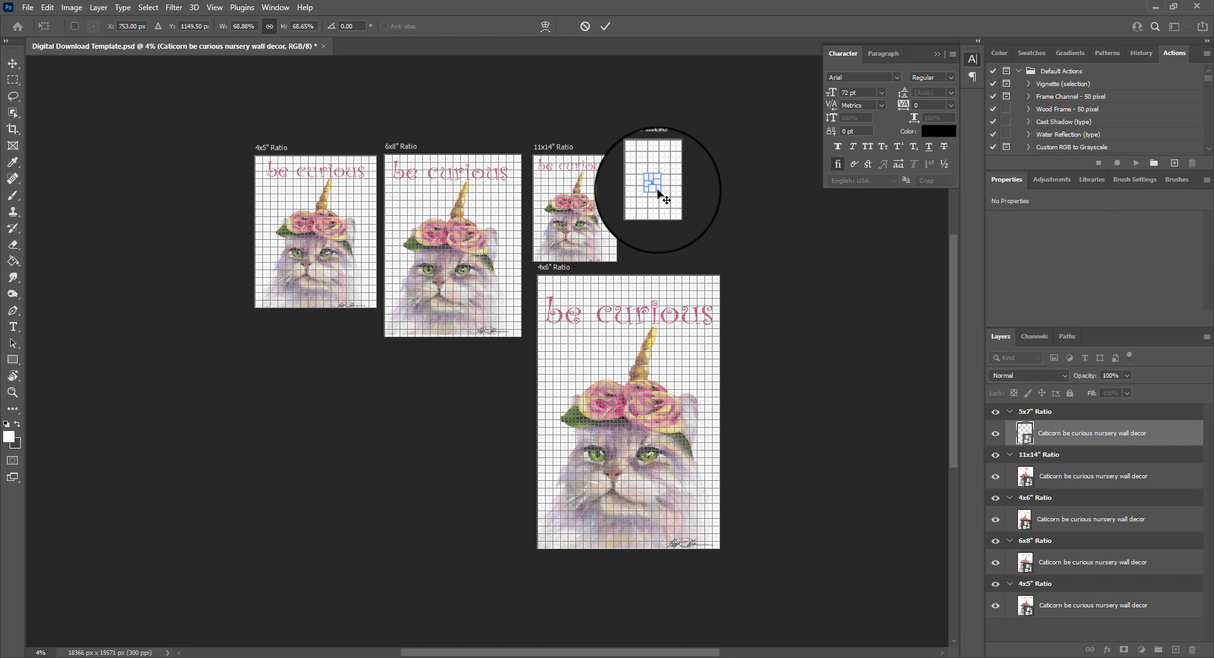
{"action": "key", "text": "ctrl+plus"}
{"action": "key", "text": "ctrl+plus"}
{"action": "key", "text": "ctrl+plus"}
{"action": "key", "text": "ctrl+plus"}
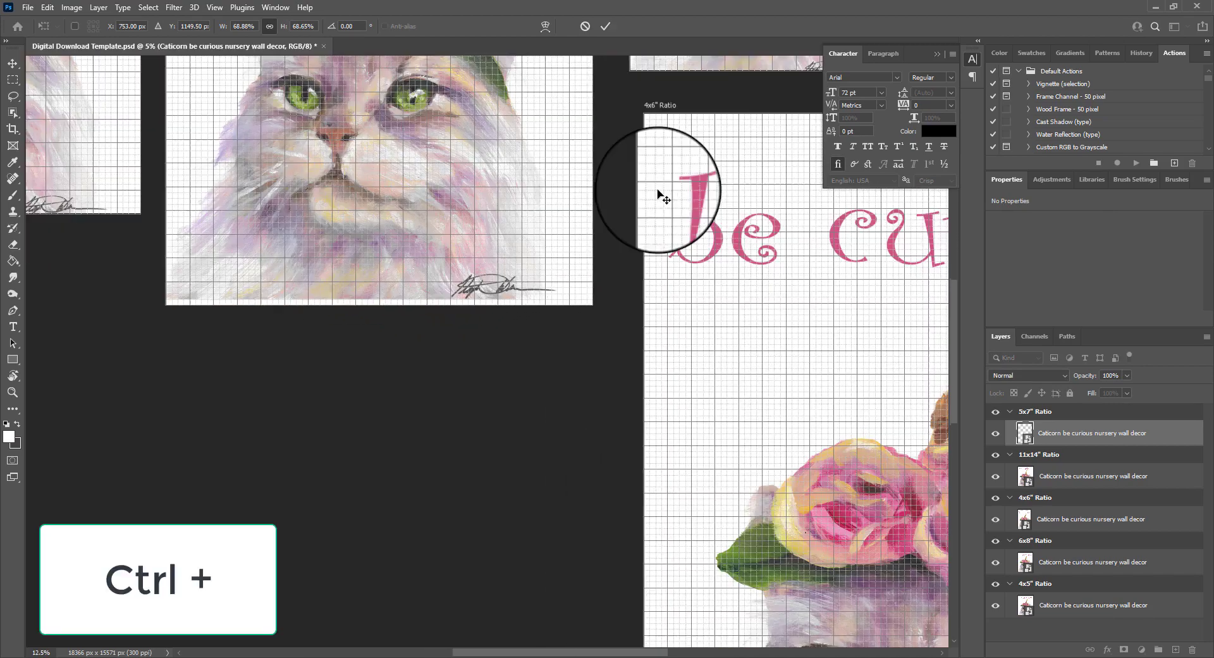
{"action": "key", "text": "ctrl+plus"}
{"action": "left_click_drag", "start_coordinate": [565, 347], "coordinate": [371, 493]}
{"action": "left_click_drag", "start_coordinate": [572, 420], "coordinate": [490, 513]}
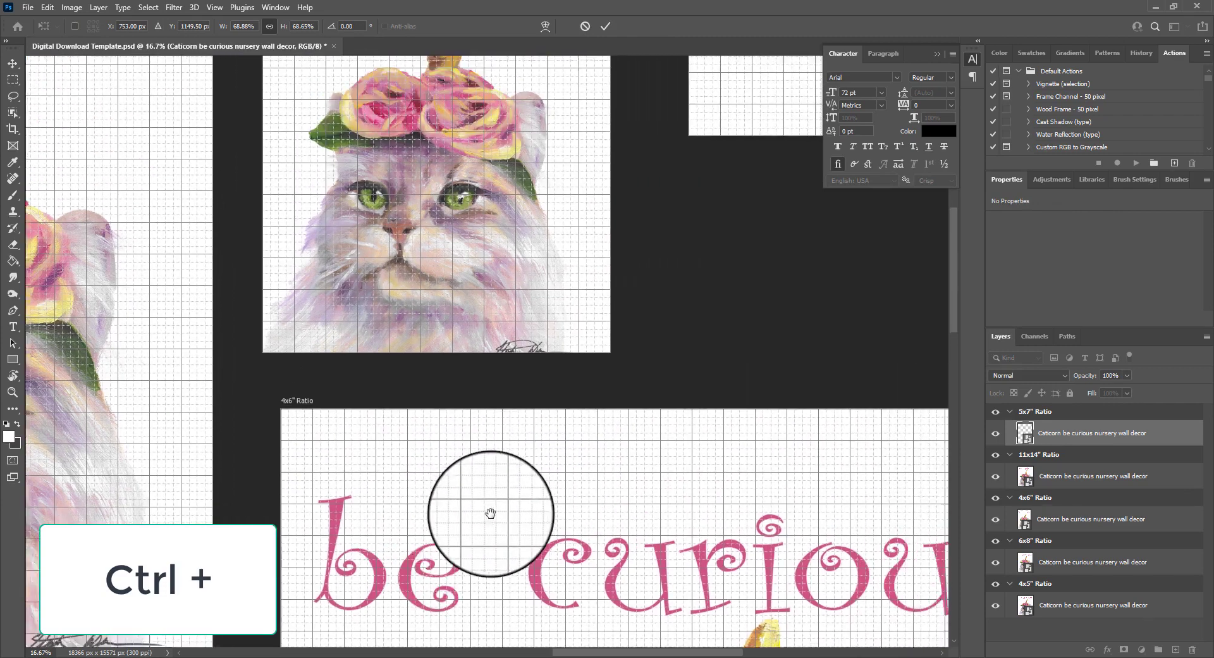
{"action": "left_click_drag", "start_coordinate": [636, 366], "coordinate": [432, 523]}
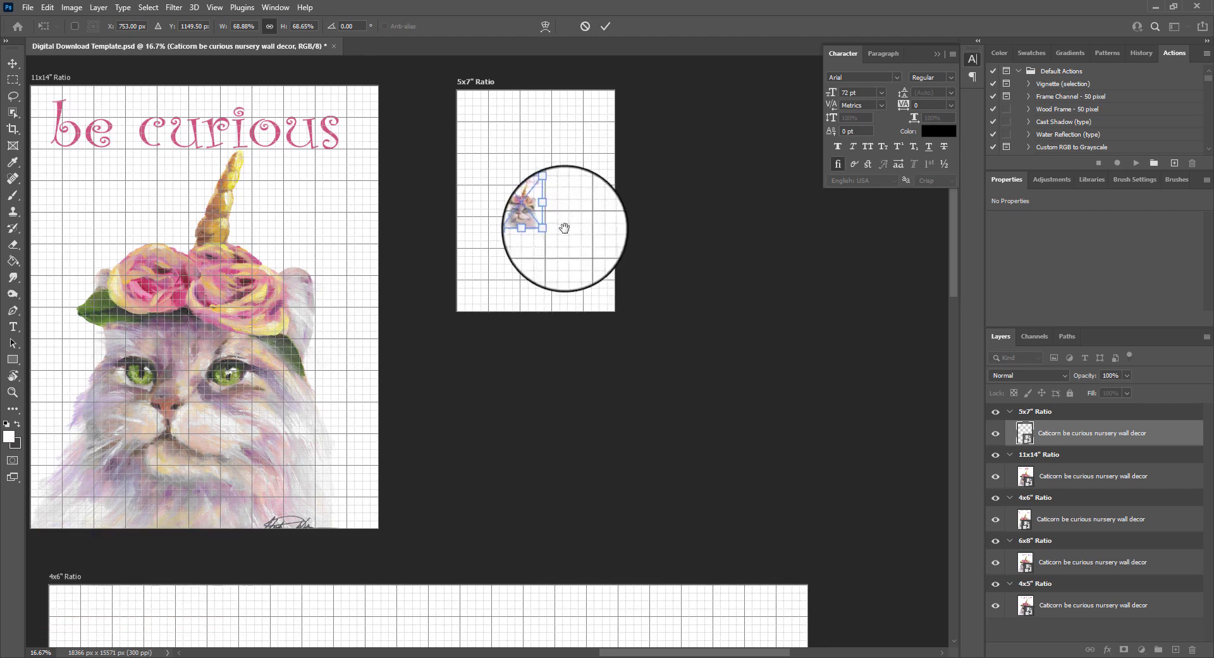
{"action": "left_click_drag", "start_coordinate": [558, 241], "coordinate": [605, 318]}
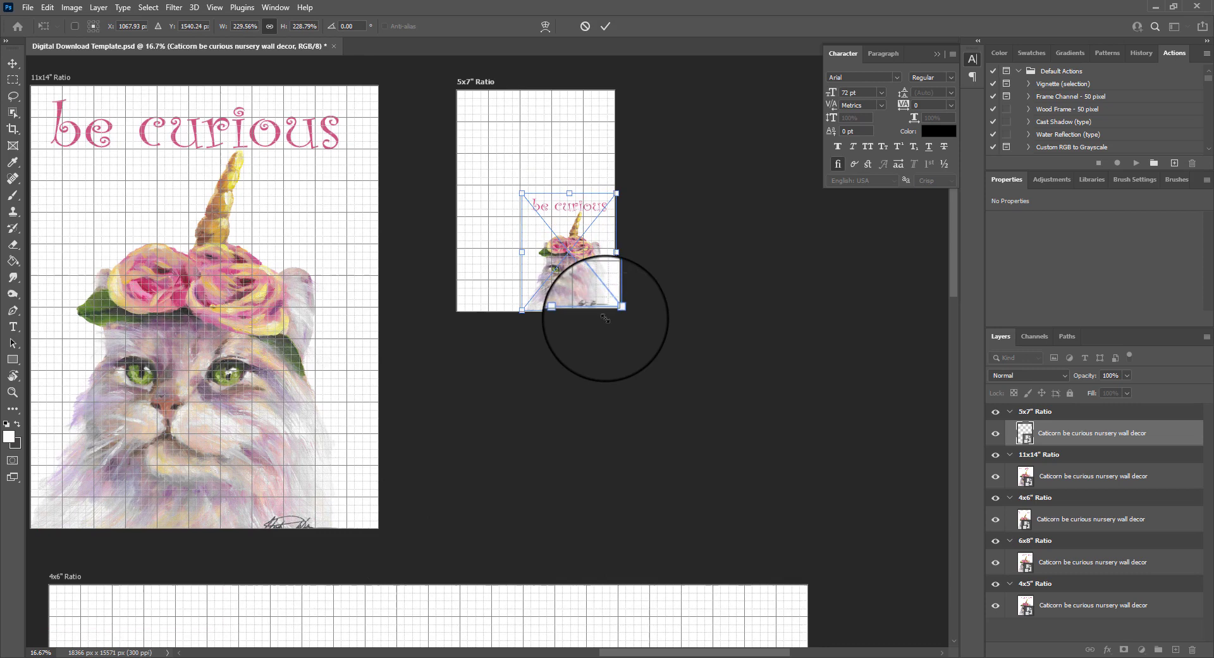
{"action": "left_click_drag", "start_coordinate": [519, 193], "coordinate": [470, 87]}
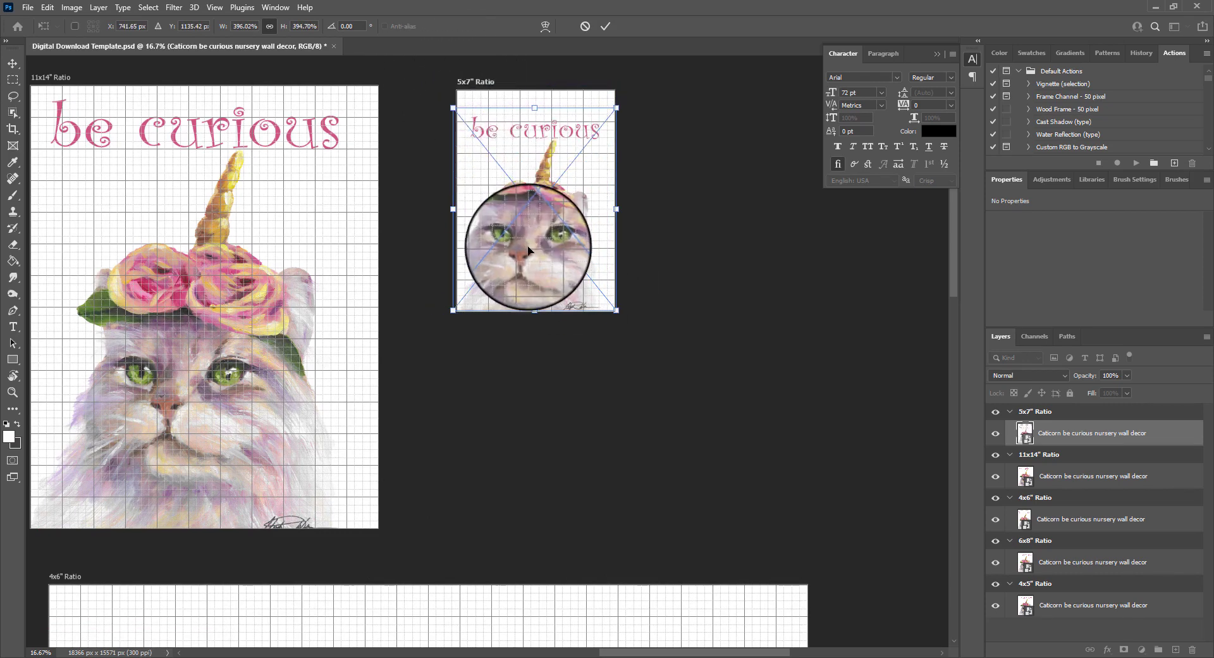
{"action": "left_click_drag", "start_coordinate": [530, 250], "coordinate": [530, 251]}
{"action": "key", "text": "Return"}
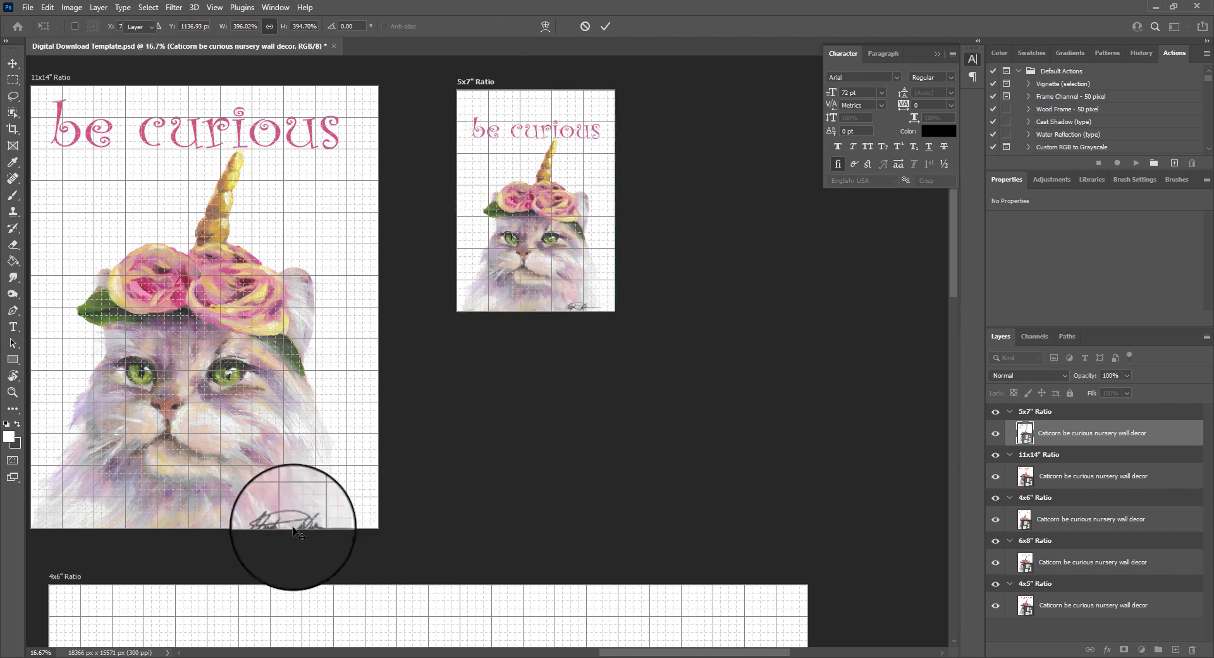
Nudge the 11x14 caticorn image upward
{"action": "left_click", "coordinate": [232, 455]}
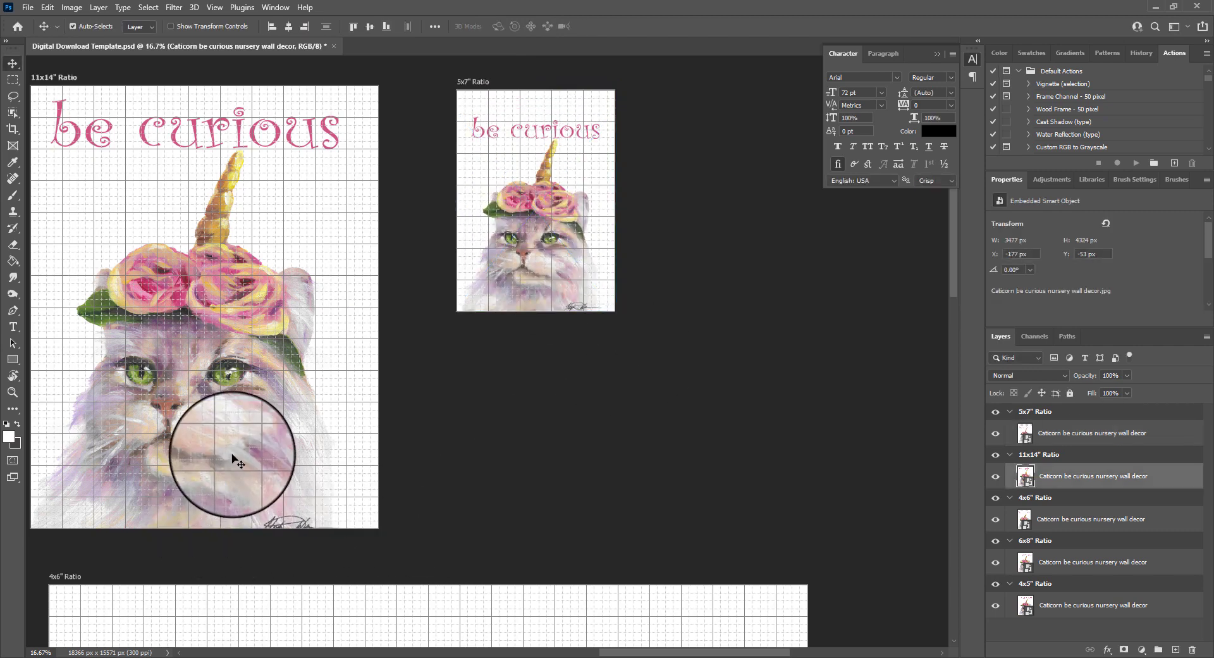
{"action": "key", "text": "shift+Up"}
{"action": "key", "text": "shift+Up"}
{"action": "key", "text": "shift+Up"}
{"action": "key", "text": "shift+Up"}
{"action": "key", "text": "Up"}
{"action": "key", "text": "Up"}
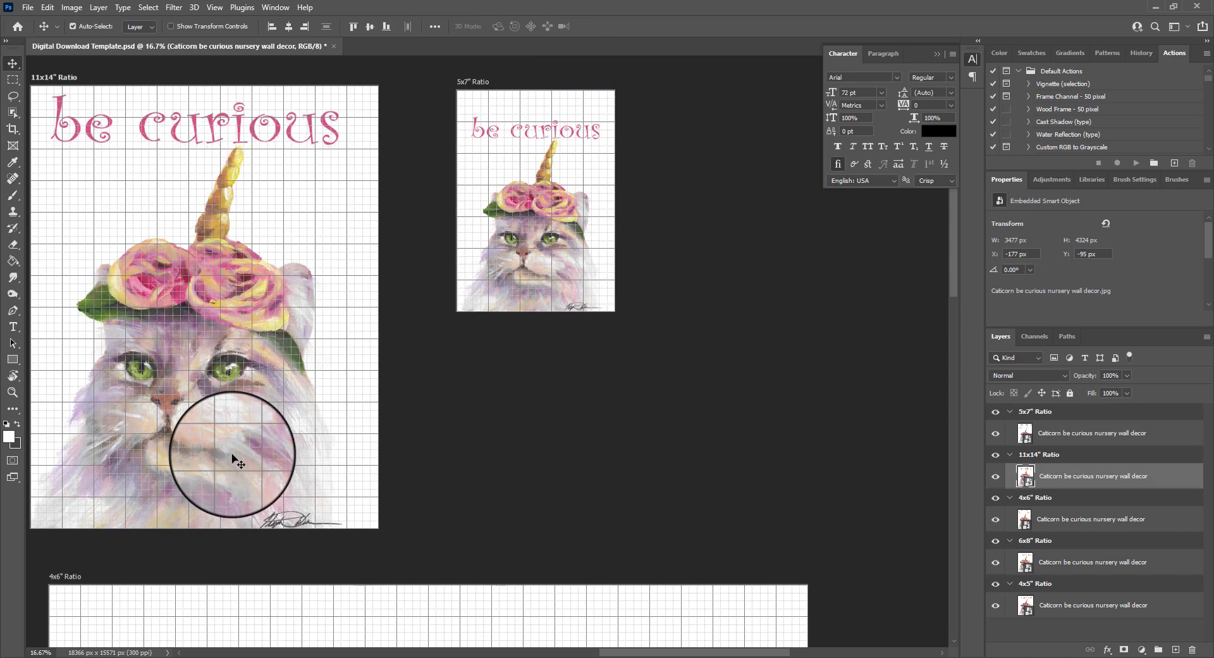
{"action": "key", "text": "shift+Up"}
{"action": "key", "text": "Up"}
{"action": "key", "text": "Up"}
{"action": "key", "text": "shift+Up"}
{"action": "key", "text": "shift+Up"}
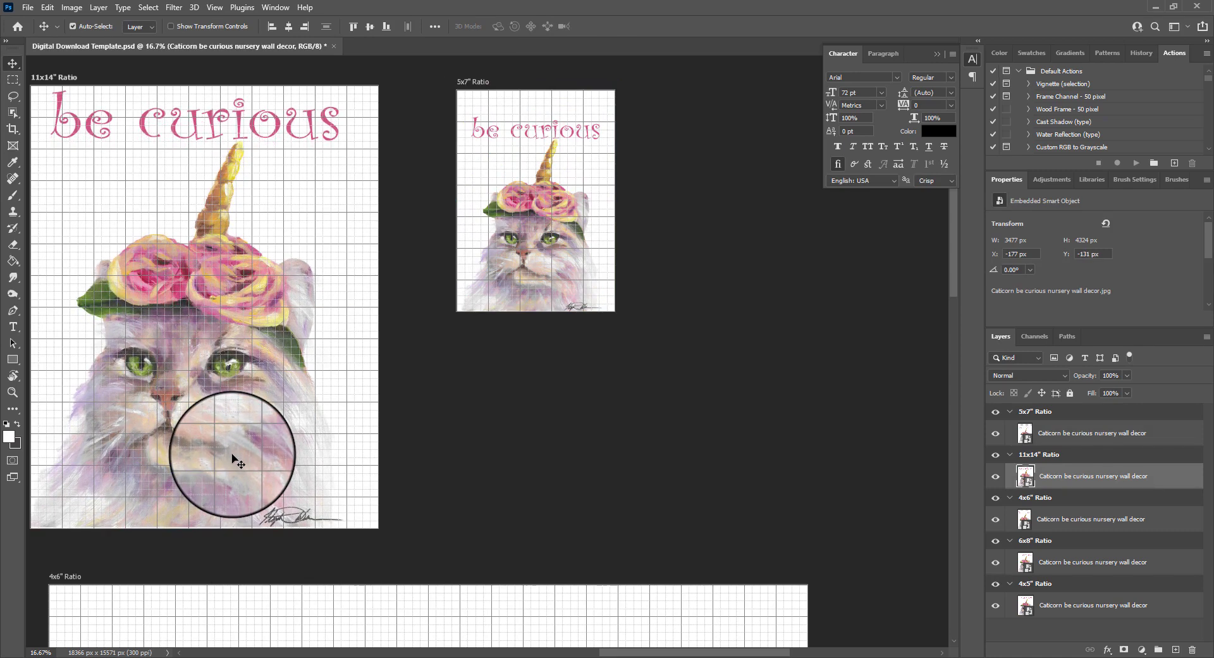
{"action": "key", "text": "Up"}
{"action": "key", "text": "Up"}
{"action": "key", "text": "Up"}
{"action": "key", "text": "Up"}
{"action": "key", "text": "Up"}
{"action": "key", "text": "Up"}
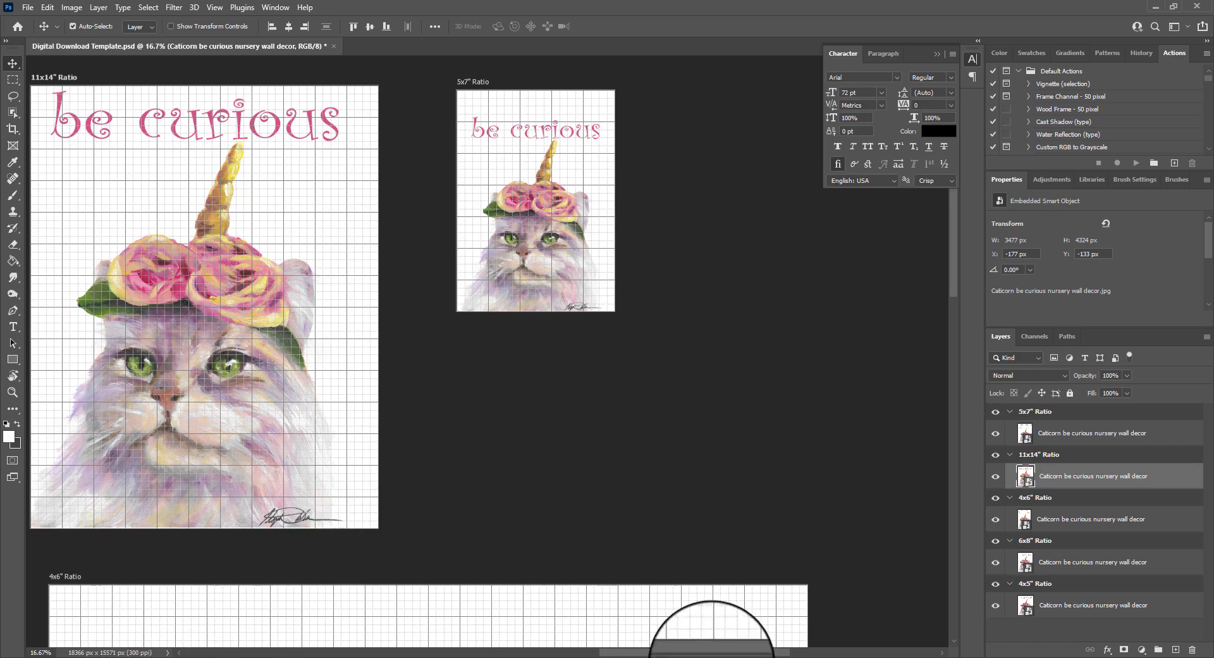
Nudge the 6x8 caticorn image down so the signature shows, then zoom out to all artboards
{"action": "scroll", "coordinate": [610, 632], "scroll_direction": "left", "scroll_amount": 4}
{"action": "scroll", "coordinate": [610, 632], "scroll_direction": "left", "scroll_amount": 10}
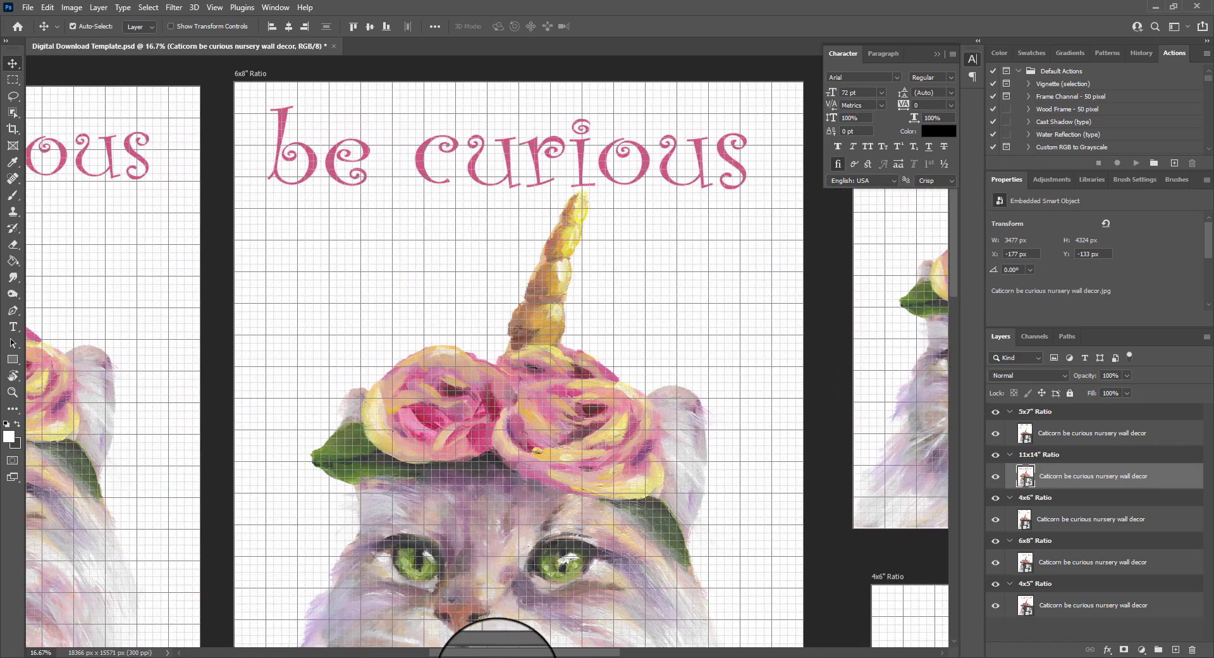
{"action": "key", "text": "ctrl+minus"}
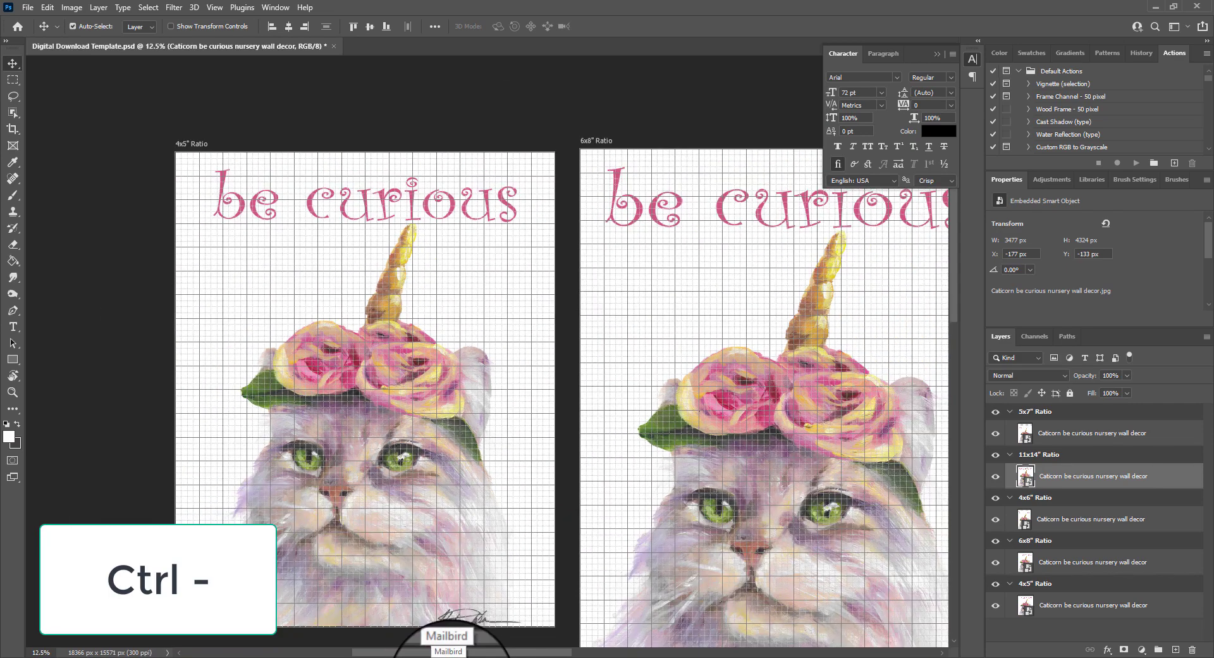
{"action": "scroll", "coordinate": [664, 556], "scroll_direction": "down", "scroll_amount": 3}
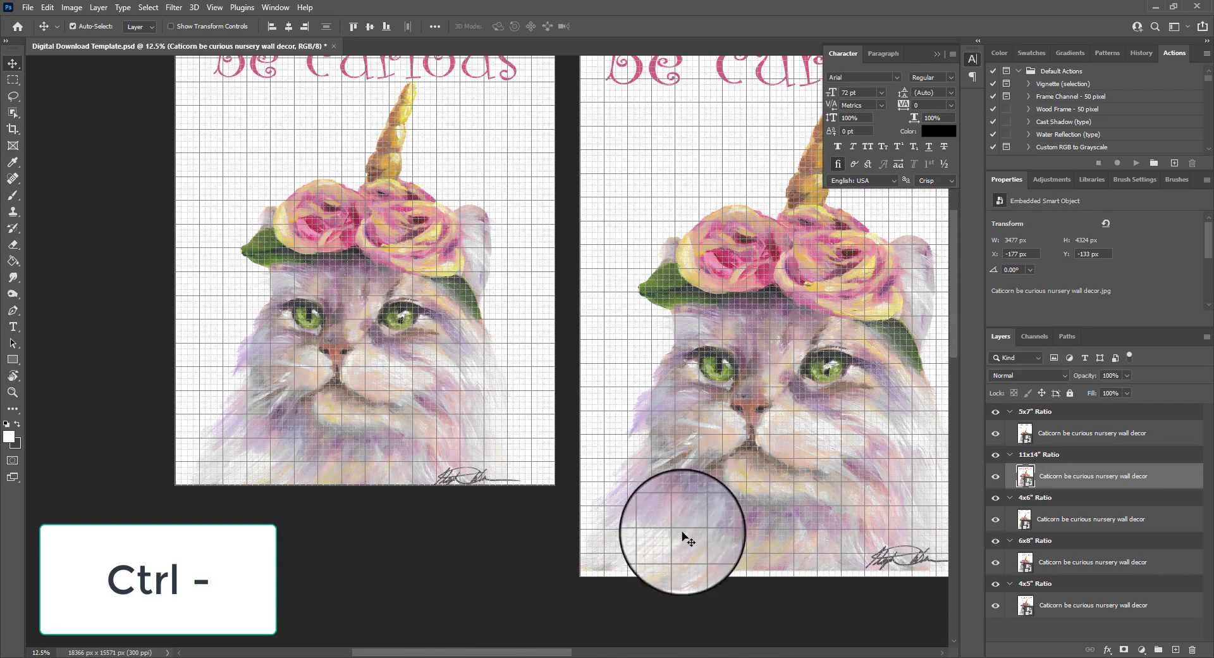
{"action": "left_click", "coordinate": [691, 526]}
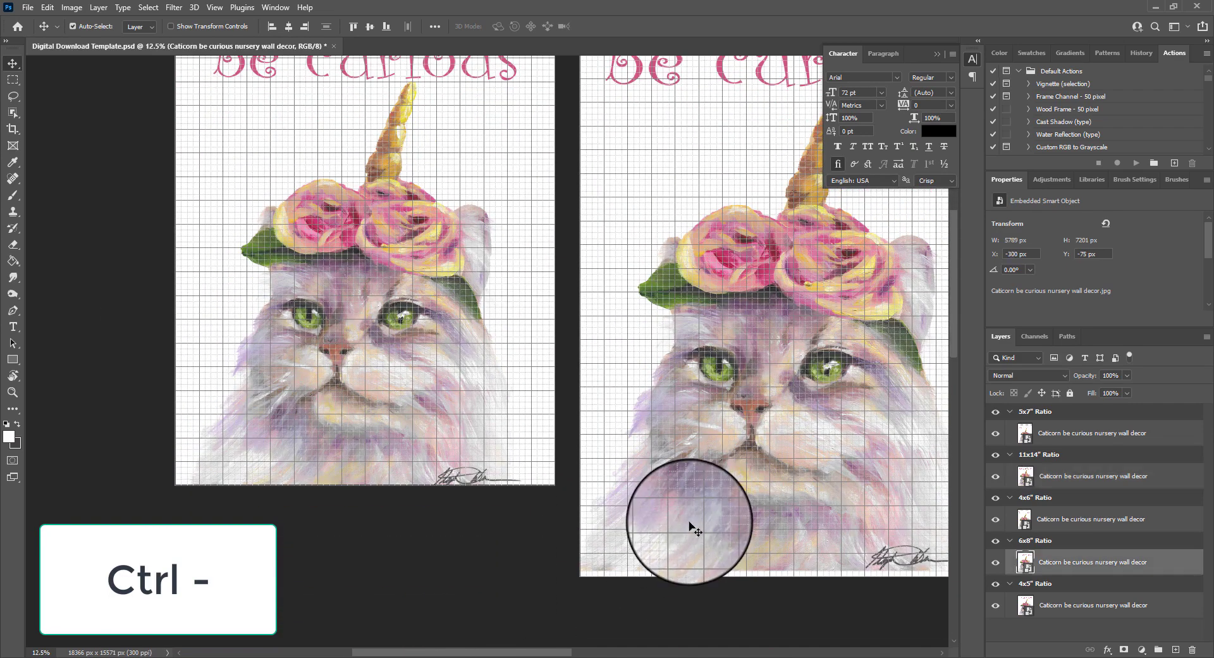
{"action": "key", "text": "Down"}
{"action": "key", "text": "Down"}
{"action": "key", "text": "Down"}
{"action": "key", "text": "Down"}
{"action": "key", "text": "Down"}
{"action": "key", "text": "Down"}
{"action": "key", "text": "Down"}
{"action": "key", "text": "Down"}
{"action": "key", "text": "Down"}
{"action": "key", "text": "Down"}
{"action": "key", "text": "Down"}
{"action": "key", "text": "Down"}
{"action": "key", "text": "Down"}
{"action": "key", "text": "Down"}
{"action": "key", "text": "Down"}
{"action": "key", "text": "Down"}
{"action": "key", "text": "Down"}
{"action": "key", "text": "Down"}
{"action": "key", "text": "Down"}
{"action": "key", "text": "Down"}
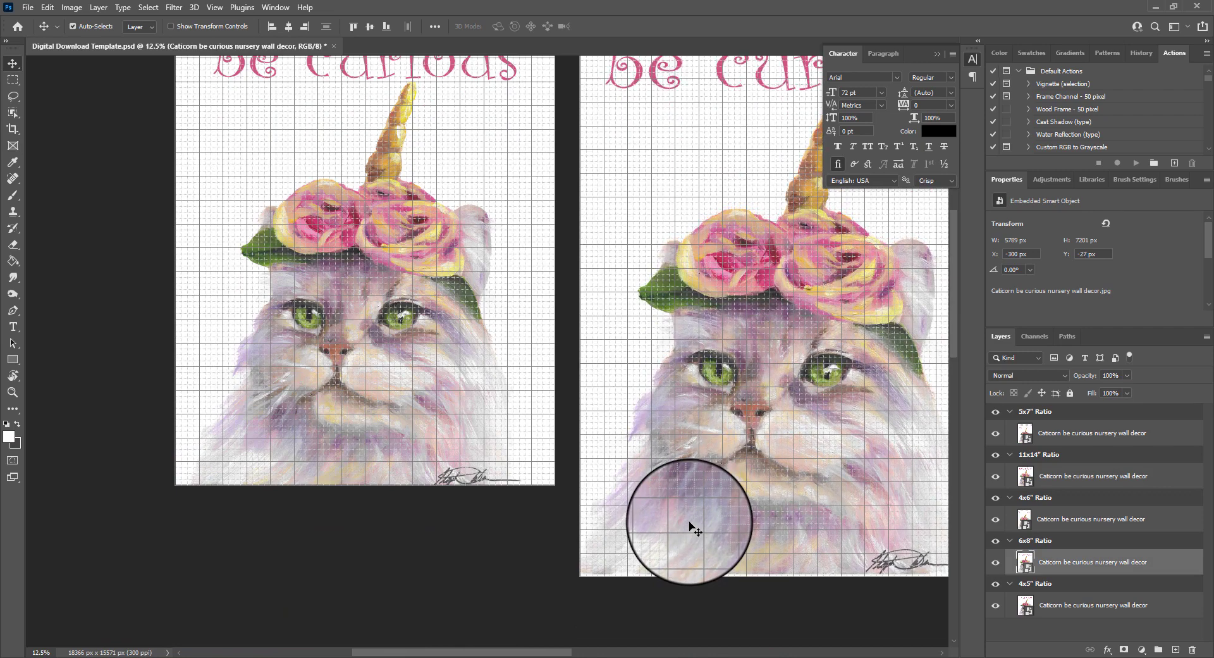
{"action": "key", "text": "Down"}
{"action": "key", "text": "Down"}
{"action": "key", "text": "Down"}
{"action": "key", "text": "Down"}
{"action": "key", "text": "Down"}
{"action": "key", "text": "Down"}
{"action": "key", "text": "Down"}
{"action": "key", "text": "Down"}
{"action": "key", "text": "Down"}
{"action": "key", "text": "Down"}
{"action": "key", "text": "Down"}
{"action": "key", "text": "Down"}
{"action": "key", "text": "Down"}
{"action": "key", "text": "Down"}
{"action": "key", "text": "Down"}
{"action": "key", "text": "Down"}
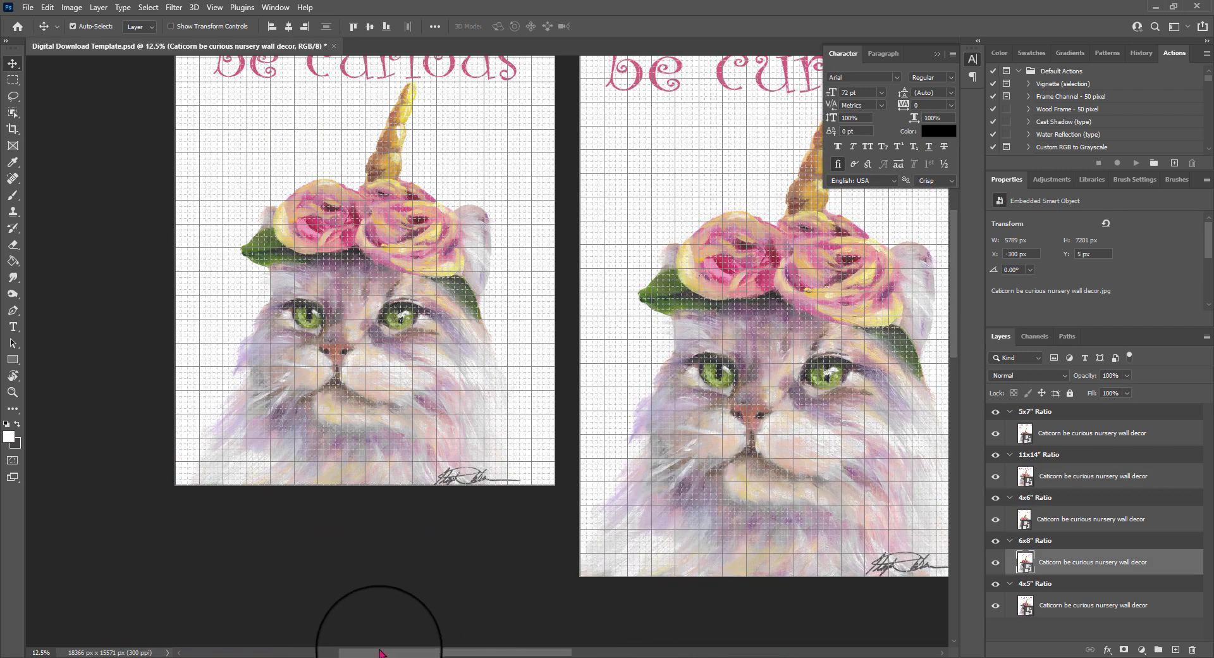
{"action": "left_click_drag", "start_coordinate": [387, 653], "coordinate": [396, 654]}
{"action": "key", "text": "ctrl+minus"}
{"action": "key", "text": "ctrl+minus"}
{"action": "key", "text": "ctrl+minus"}
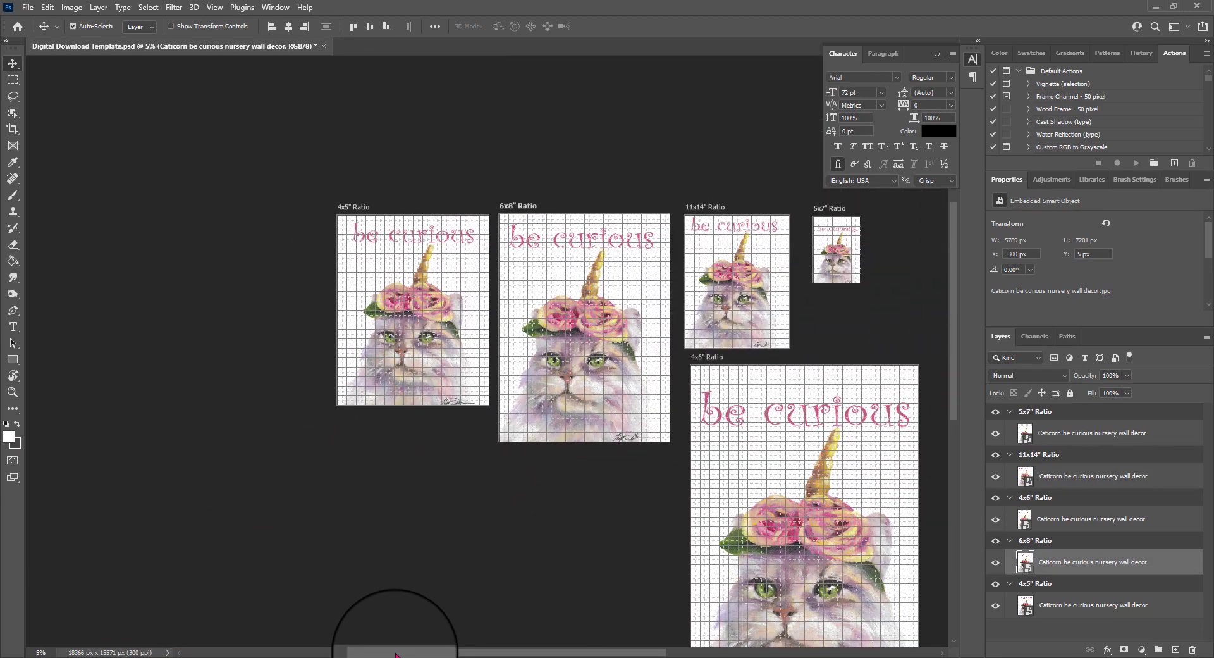
{"action": "left_click_drag", "start_coordinate": [398, 655], "coordinate": [460, 605]}
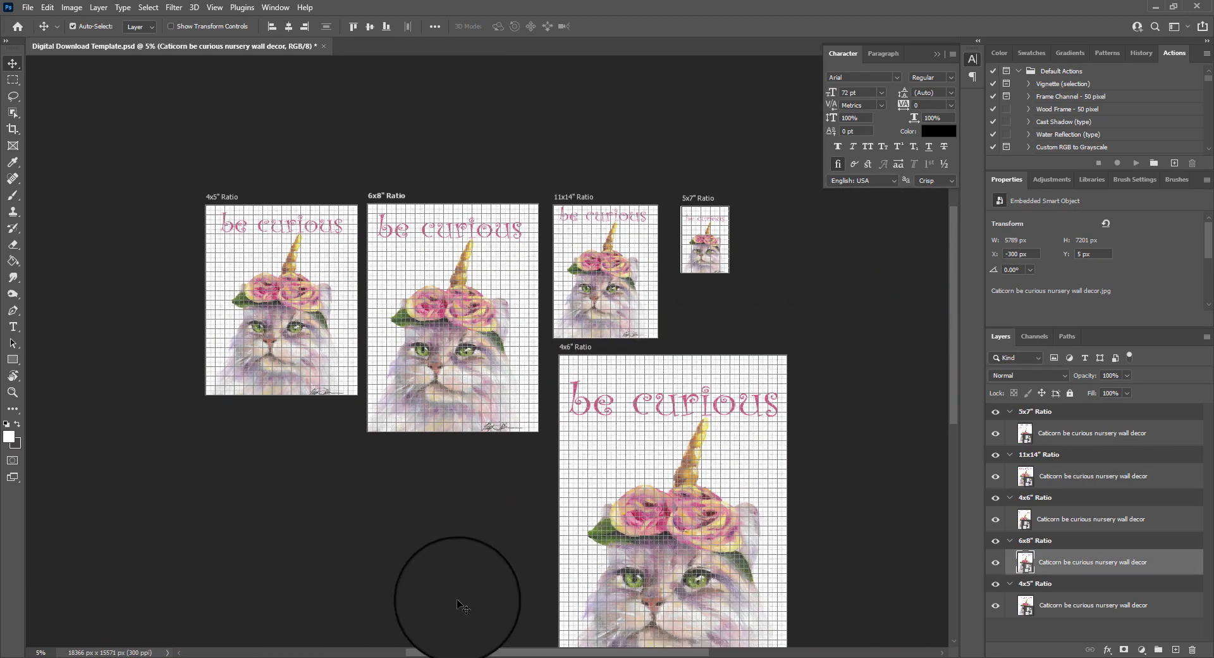
Start File > Export > Artboards to Files with Downloads as the destination folder
{"action": "left_click", "coordinate": [28, 7]}
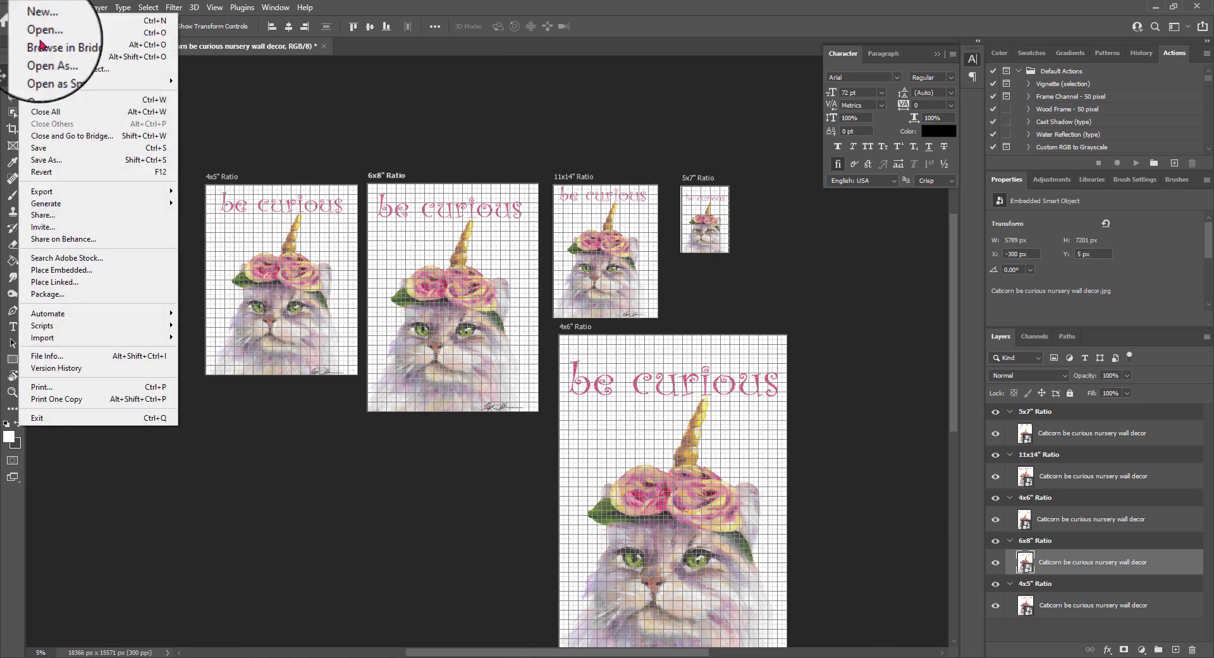
{"action": "mouse_move", "coordinate": [70, 191]}
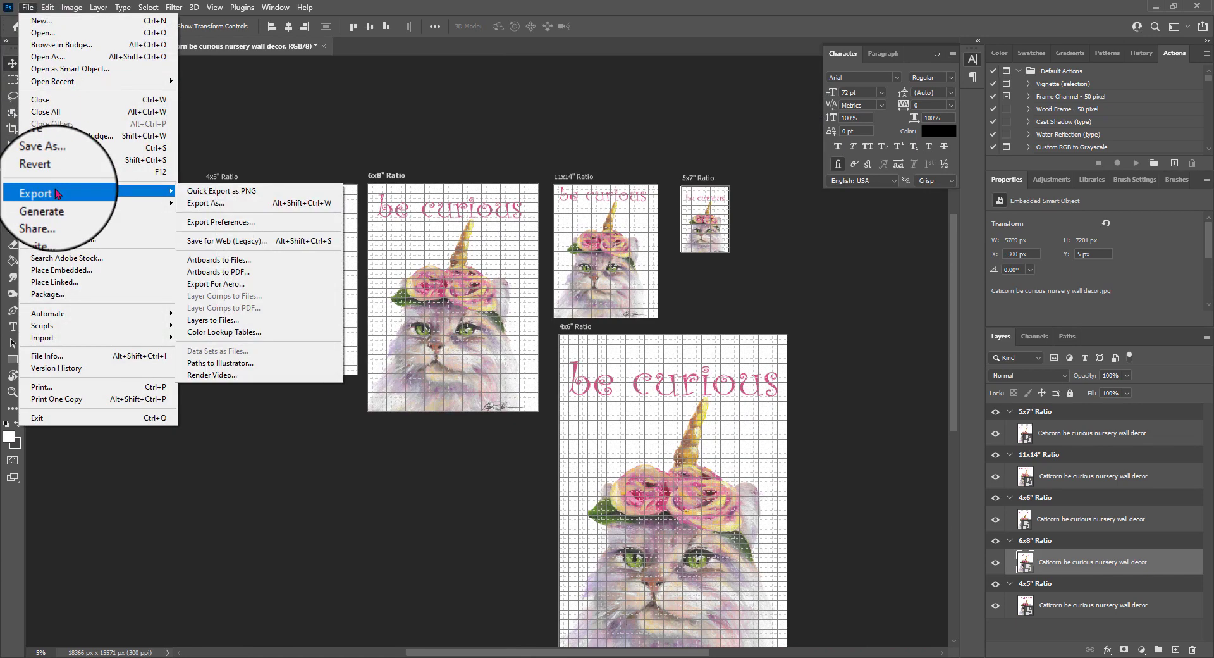
{"action": "left_click", "coordinate": [220, 262]}
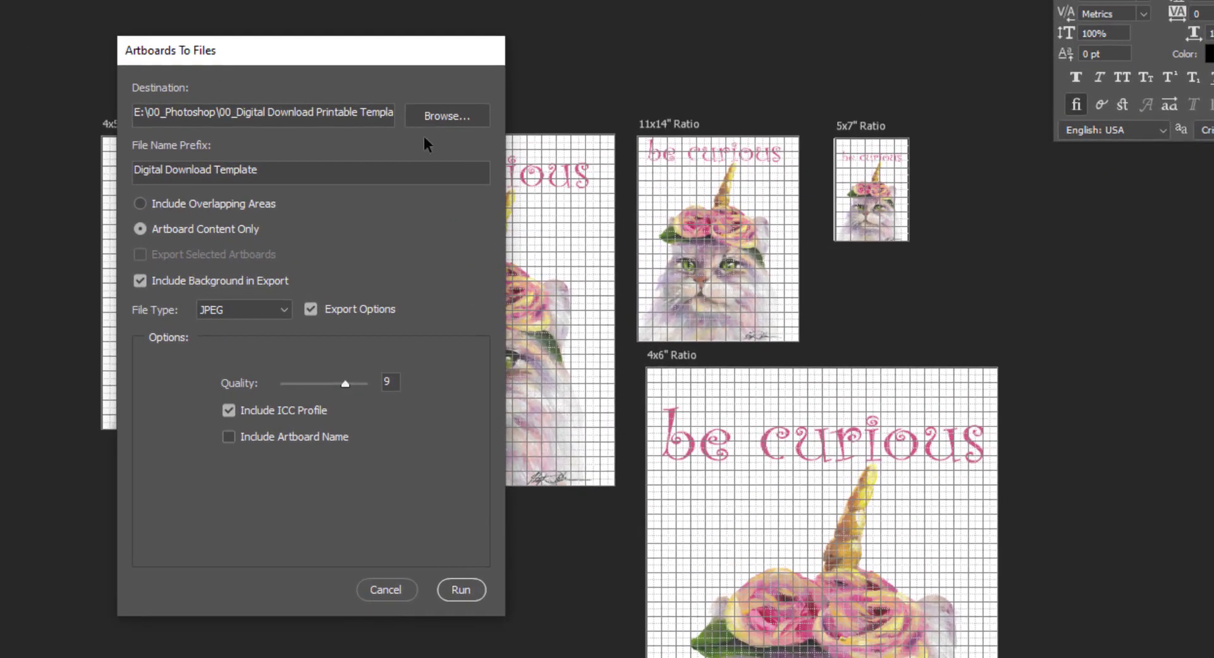
{"action": "left_click", "coordinate": [443, 116]}
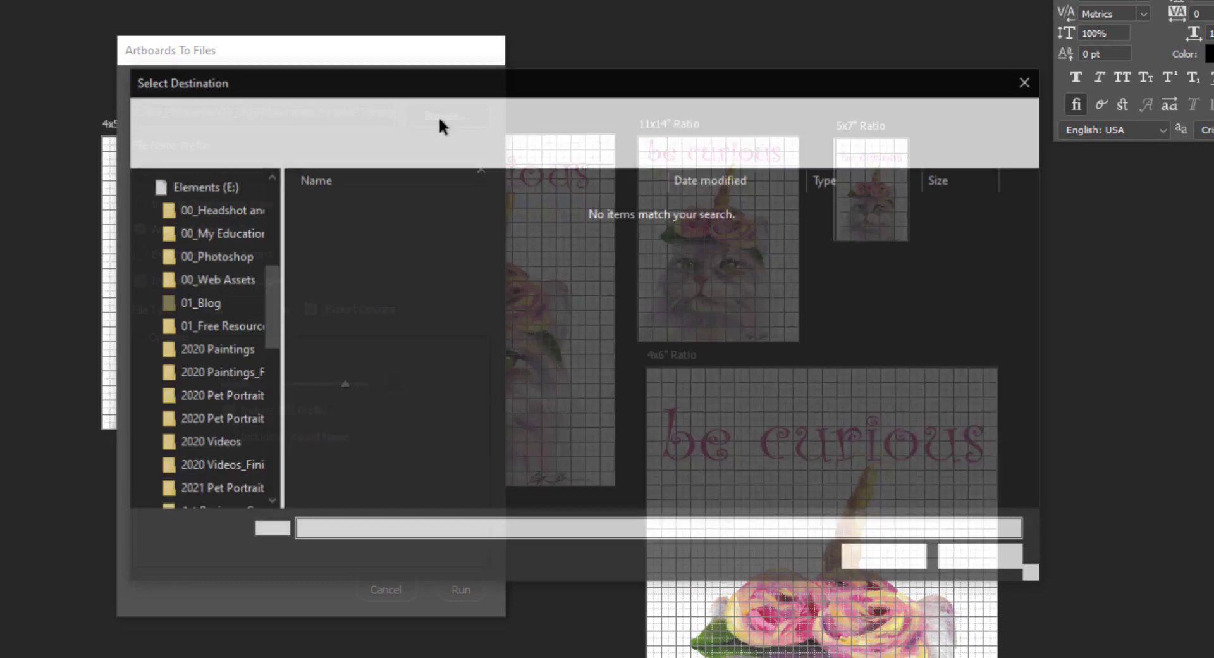
{"action": "scroll", "coordinate": [210, 229], "scroll_direction": "up", "scroll_amount": 2}
{"action": "scroll", "coordinate": [214, 230], "scroll_direction": "up", "scroll_amount": 3}
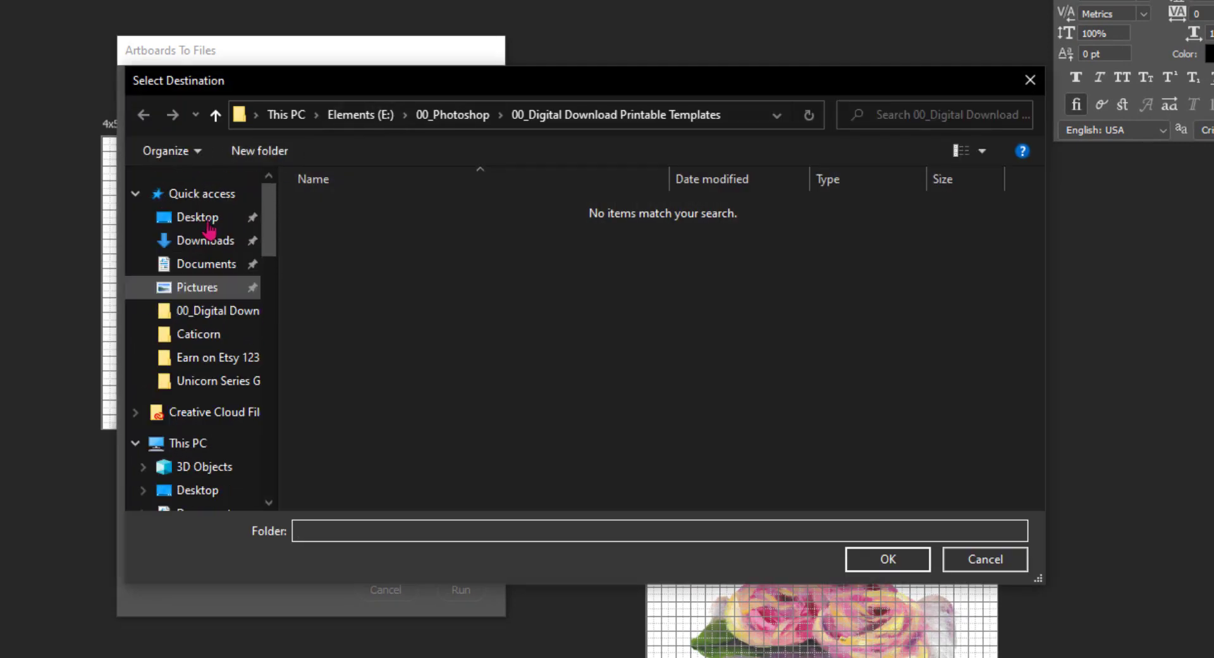
{"action": "left_click", "coordinate": [215, 240]}
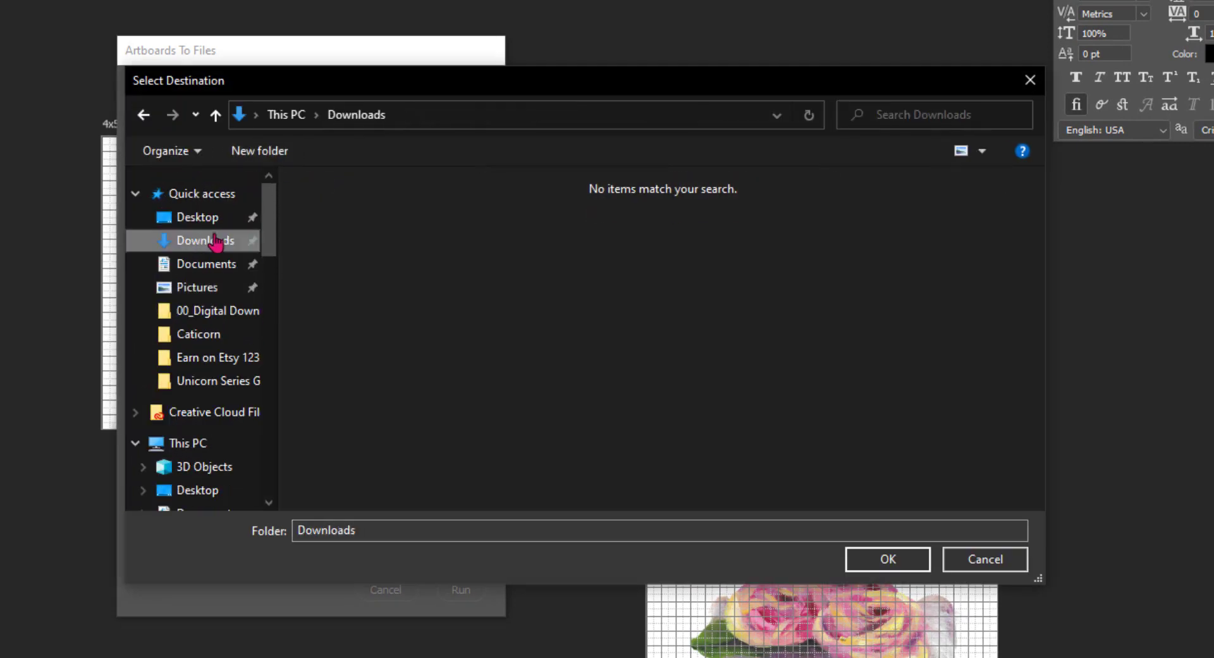
{"action": "left_click", "coordinate": [883, 569]}
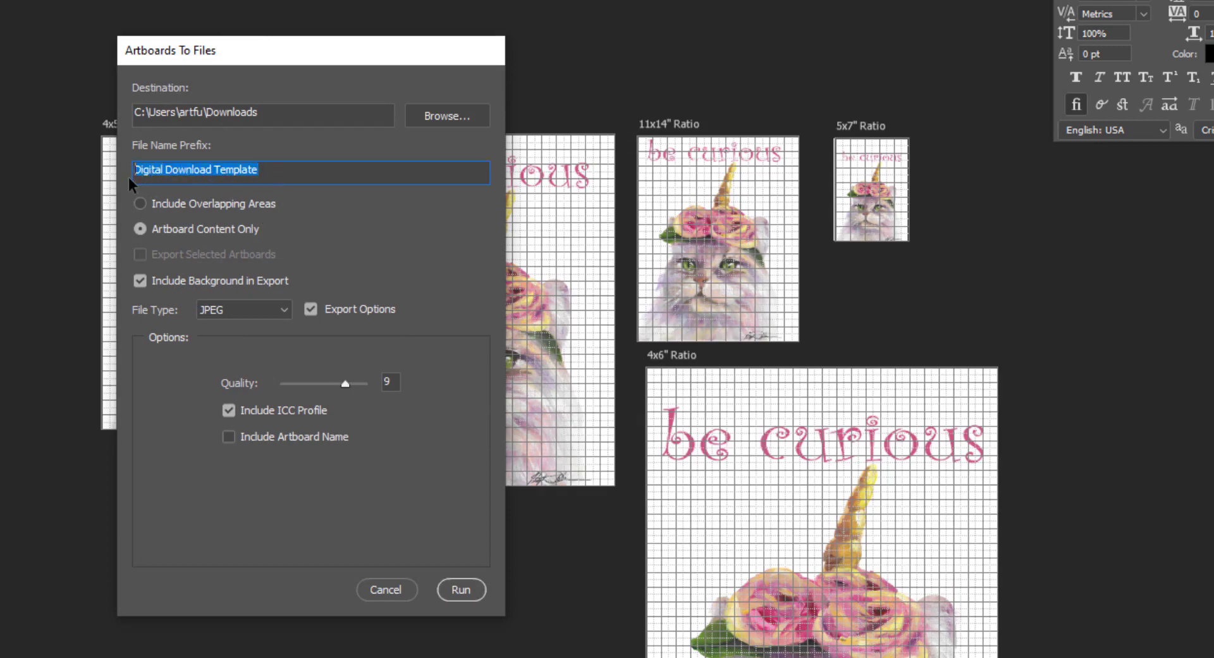
Set the file name prefix to 'Caticorn', keep JPEG export options on, and run the export
{"action": "type", "text": "Cat"}
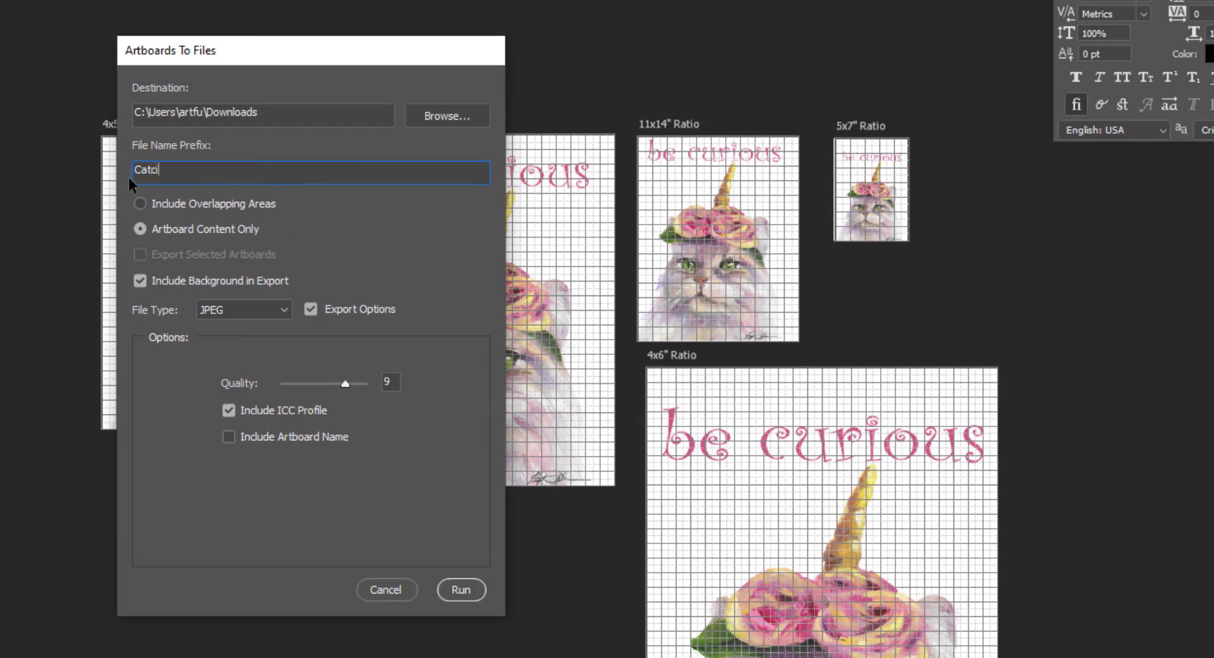
{"action": "type", "text": "icorn"}
{"action": "left_click", "coordinate": [310, 309]}
{"action": "left_click", "coordinate": [310, 308]}
{"action": "left_click", "coordinate": [461, 591]}
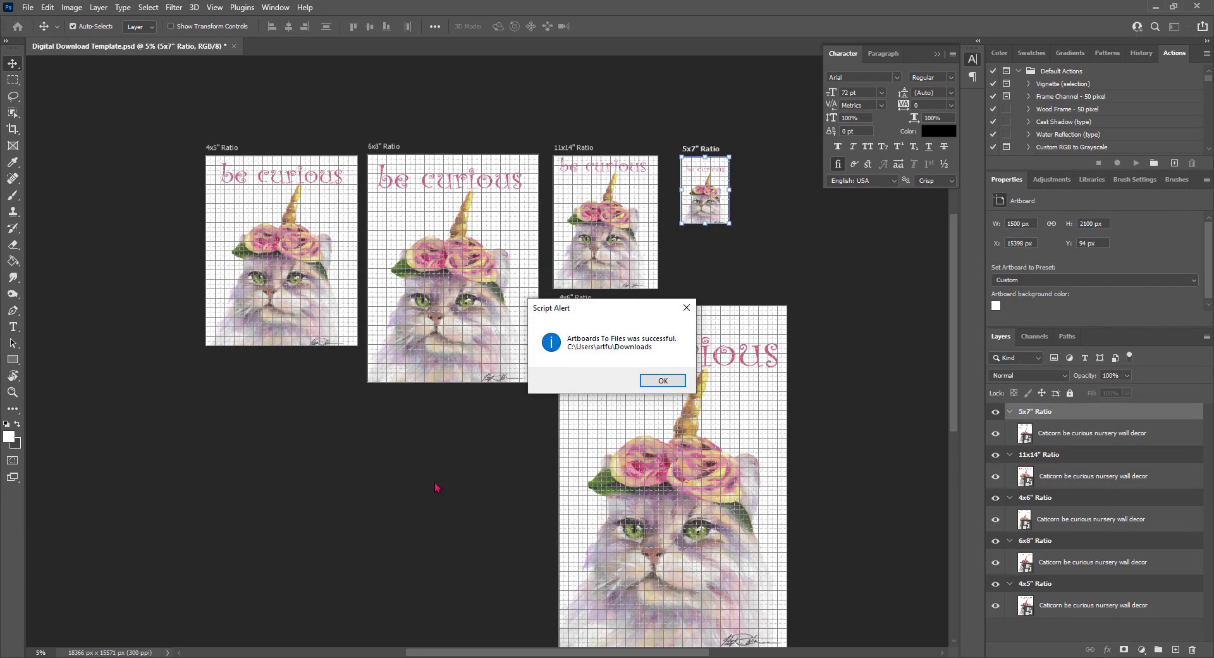
Dismiss the export success alert and review each Caticorn JPEG in Downloads
{"action": "left_click", "coordinate": [672, 383]}
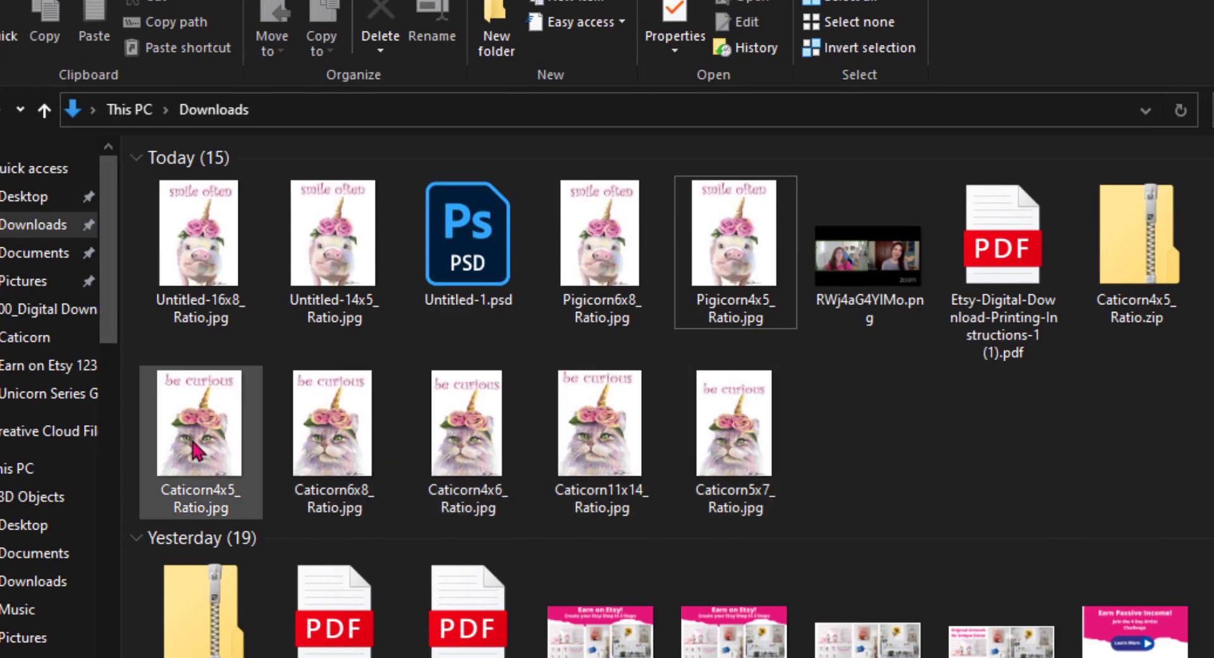
{"action": "mouse_move", "coordinate": [194, 444]}
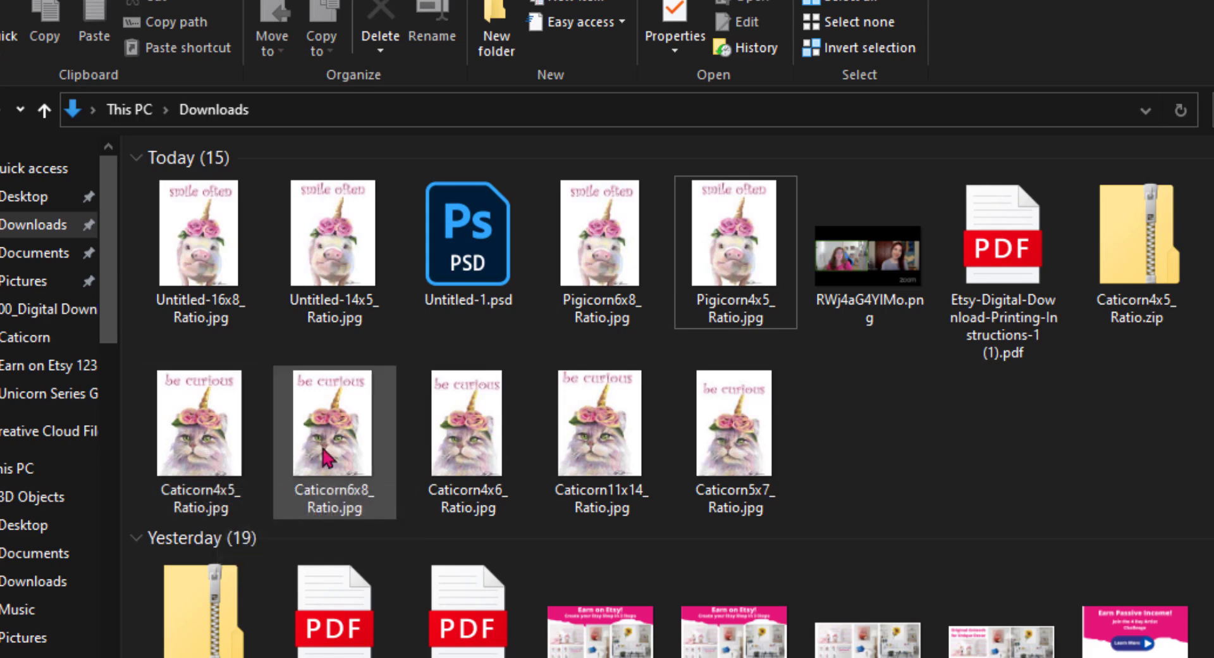
{"action": "mouse_move", "coordinate": [433, 449]}
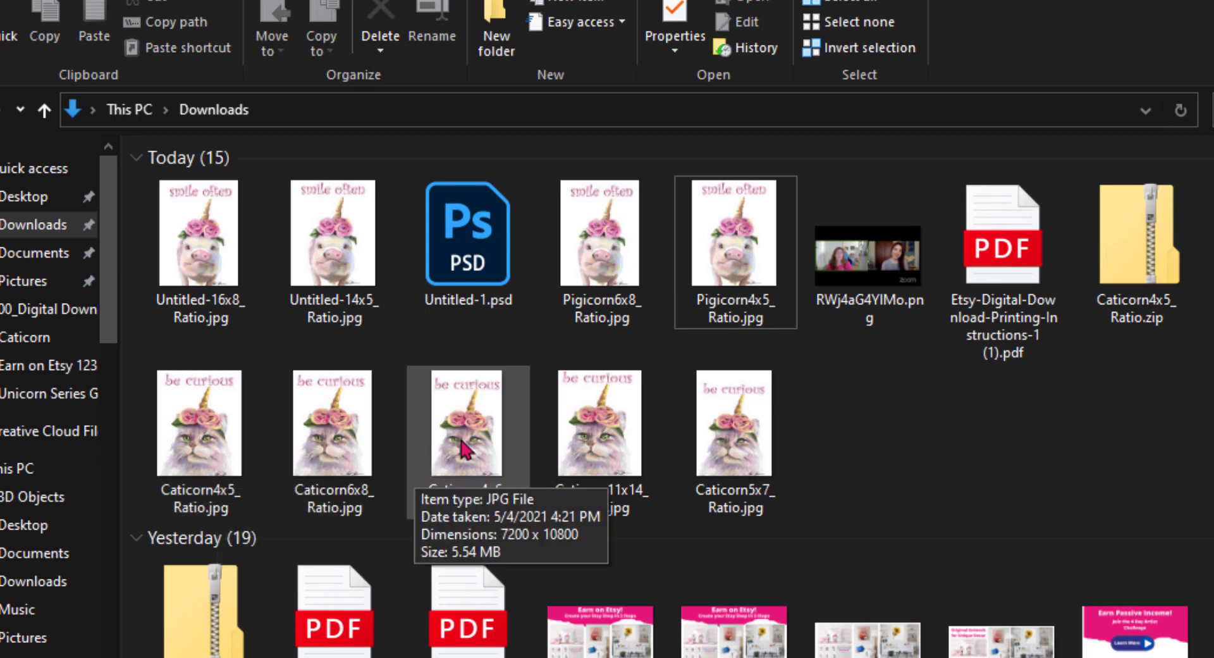
{"action": "mouse_move", "coordinate": [583, 447]}
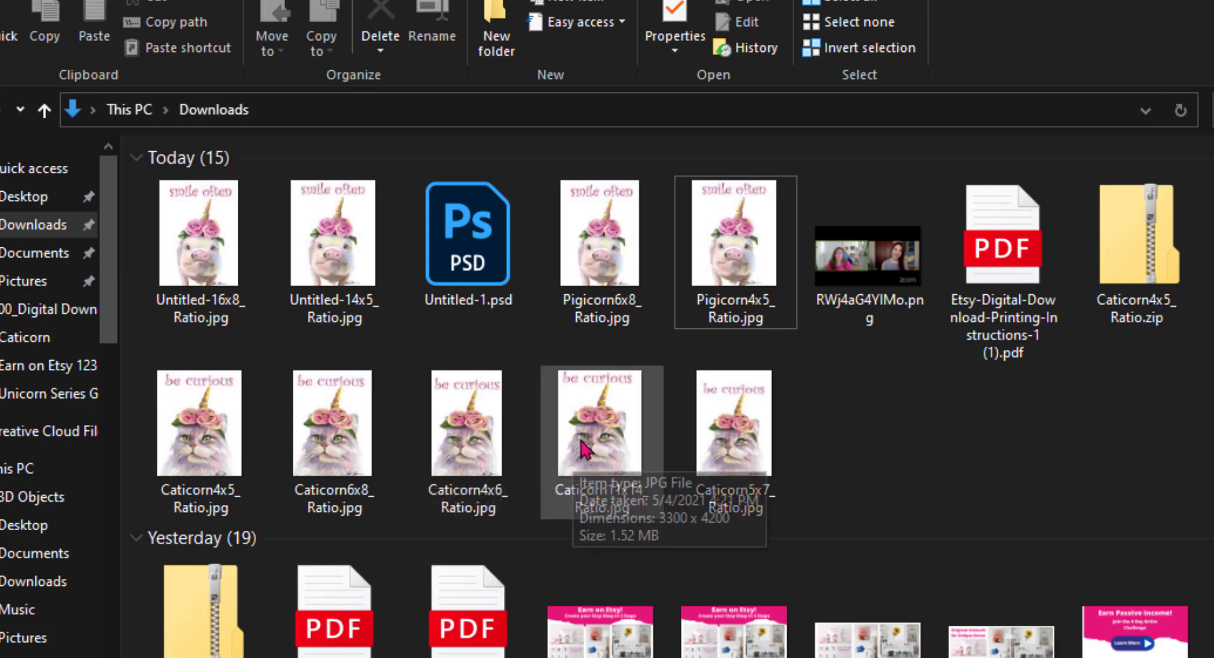
{"action": "mouse_move", "coordinate": [713, 454]}
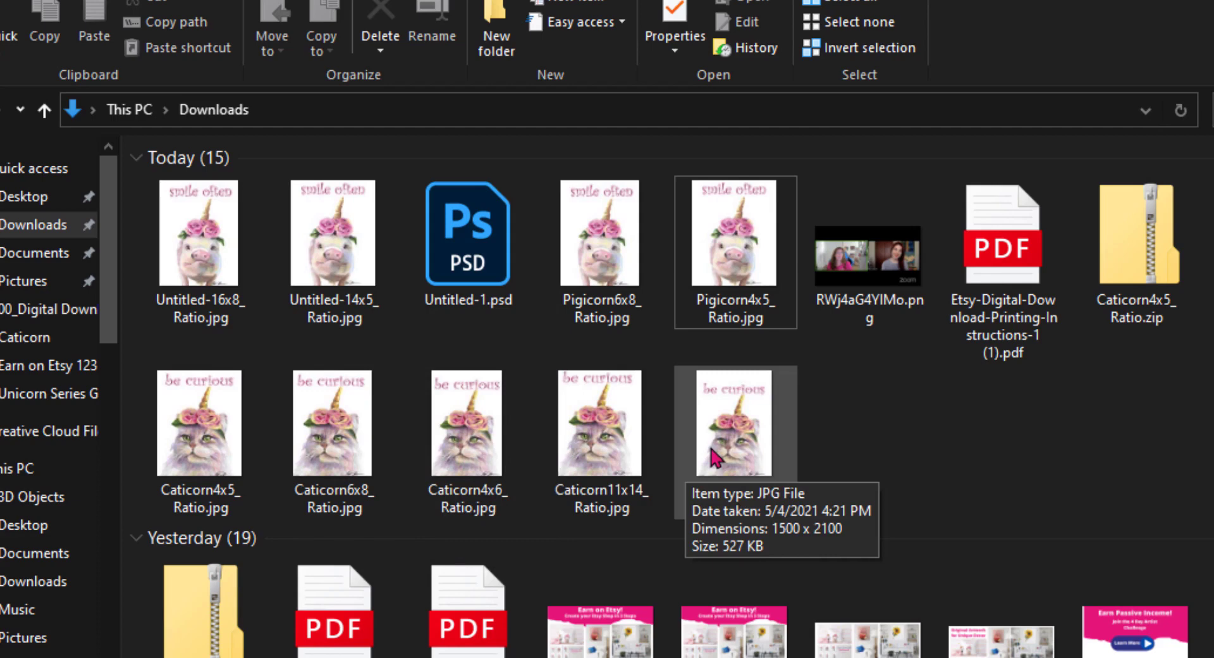
Open the Caticorn5x7 JPEG's actions menu and close it without sending the file
{"action": "left_click", "coordinate": [712, 454]}
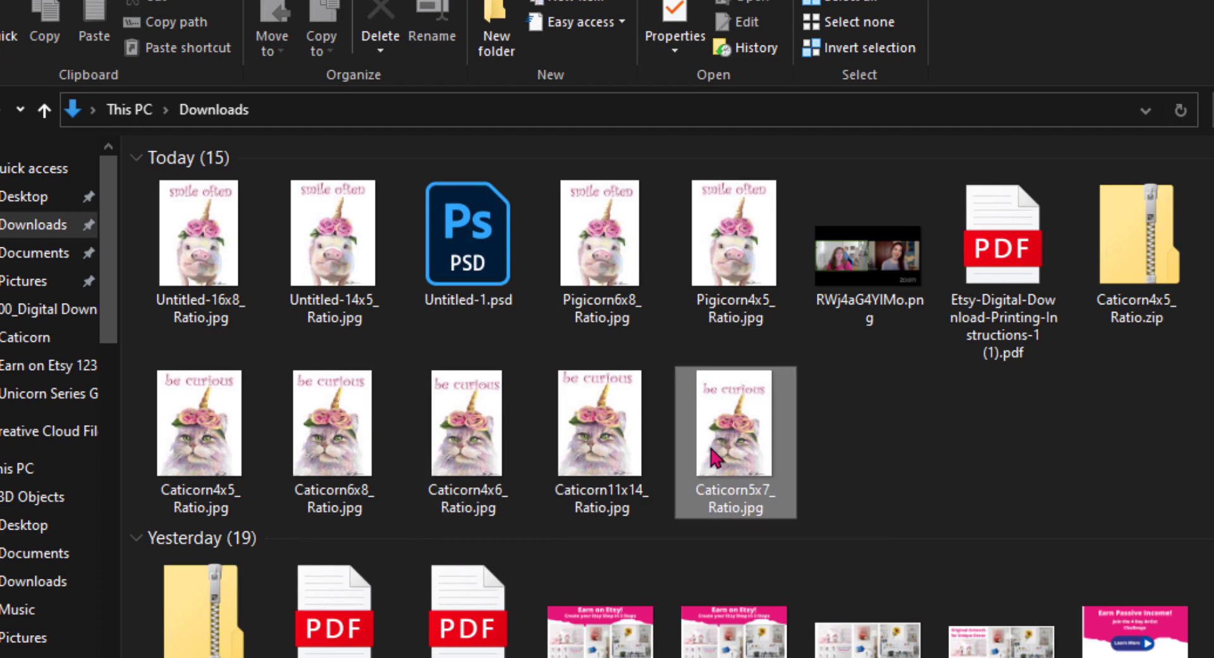
{"action": "right_click", "coordinate": [712, 454]}
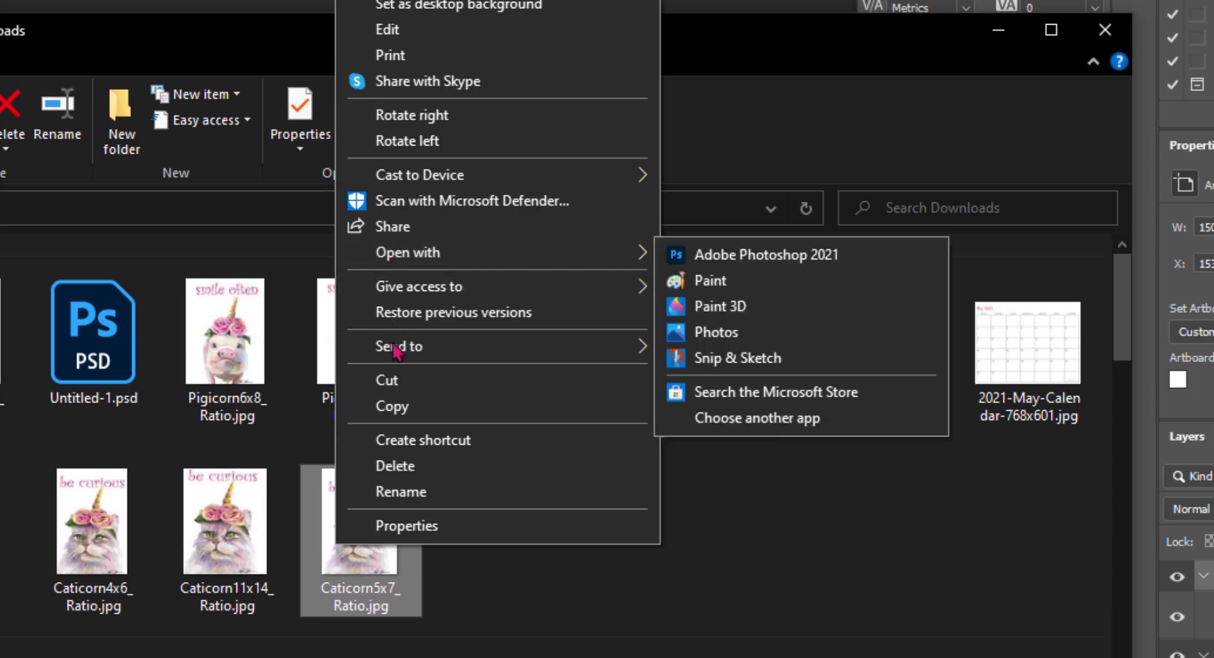
{"action": "mouse_move", "coordinate": [404, 346]}
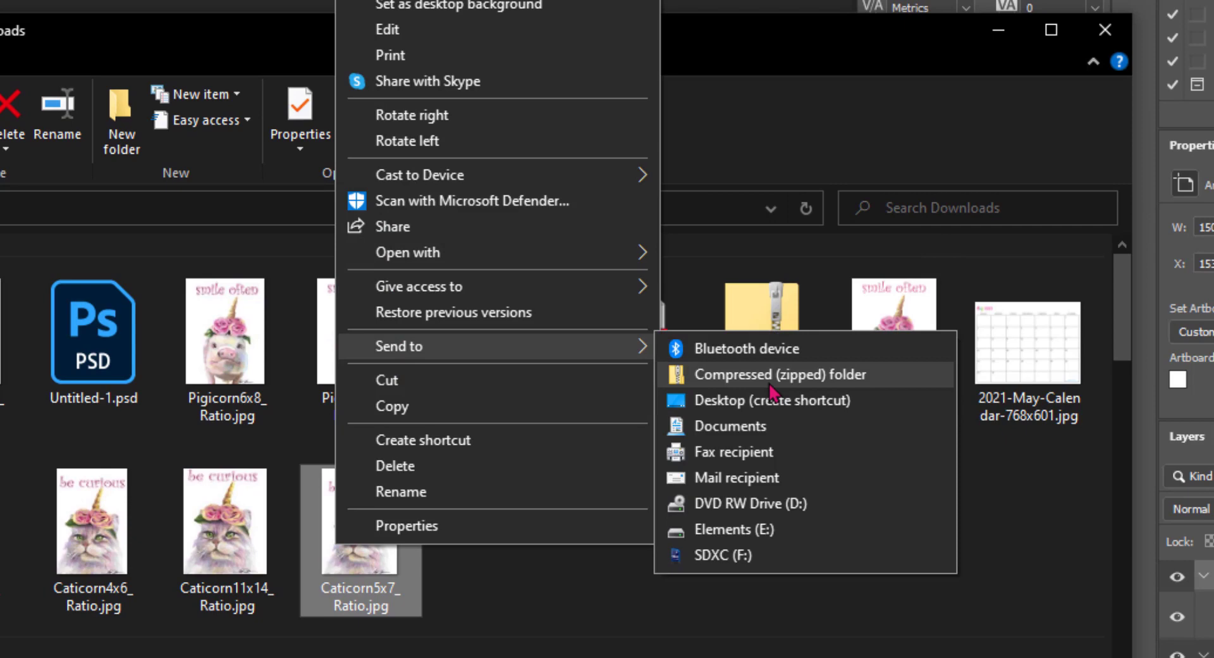
{"action": "left_click", "coordinate": [550, 594]}
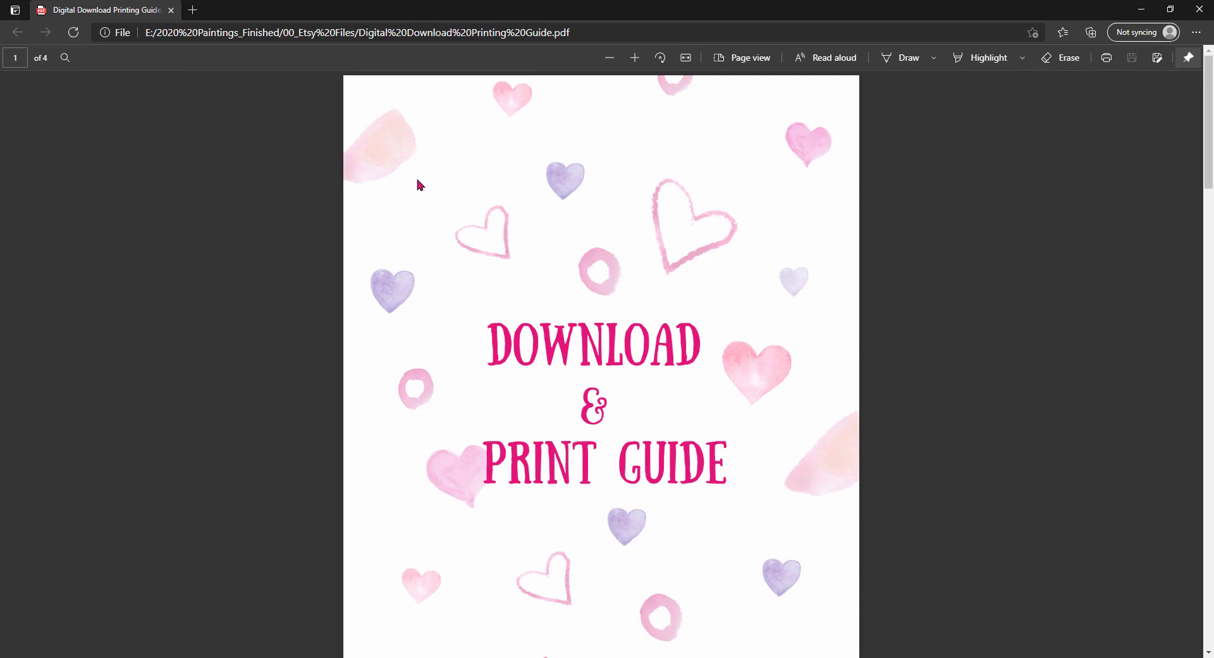
{"action": "scroll", "coordinate": [613, 414], "scroll_direction": "down", "scroll_amount": 3}
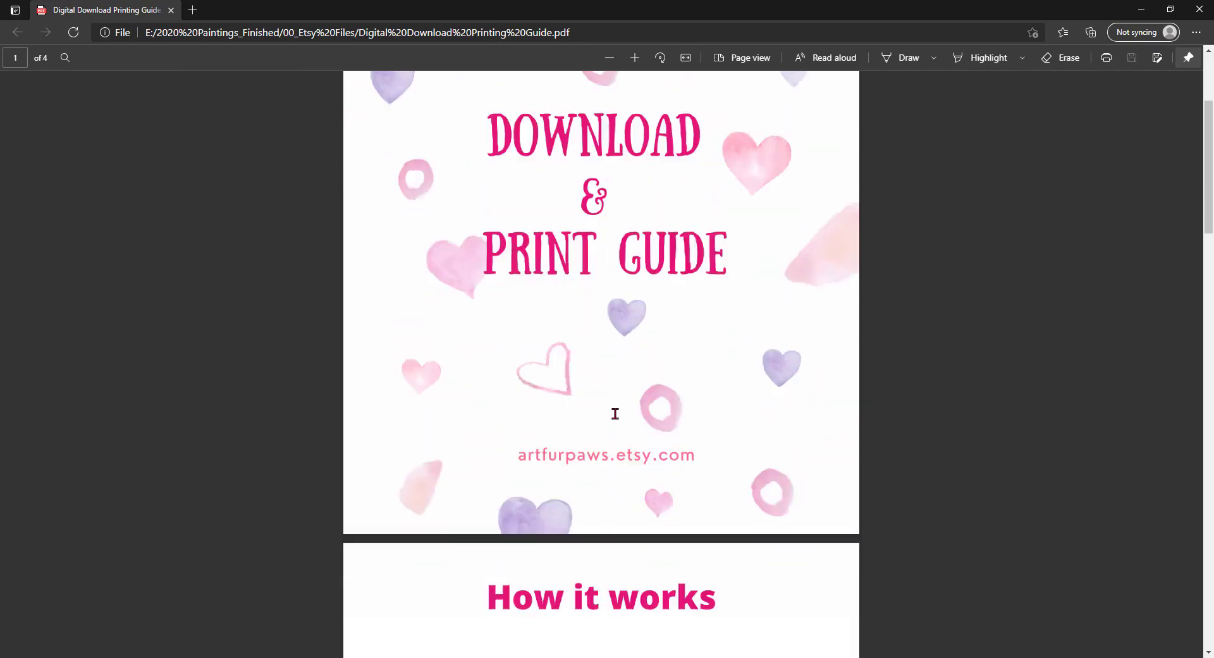
{"action": "scroll", "coordinate": [614, 413], "scroll_direction": "down", "scroll_amount": 8}
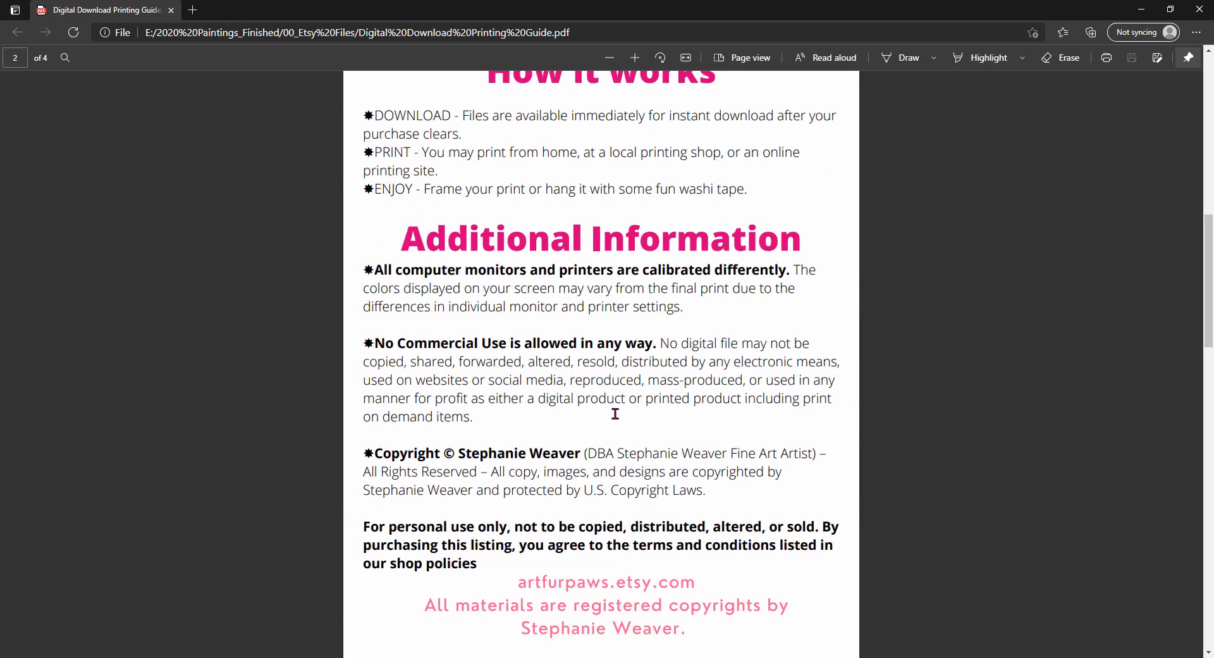
{"action": "scroll", "coordinate": [614, 414], "scroll_direction": "down", "scroll_amount": 4}
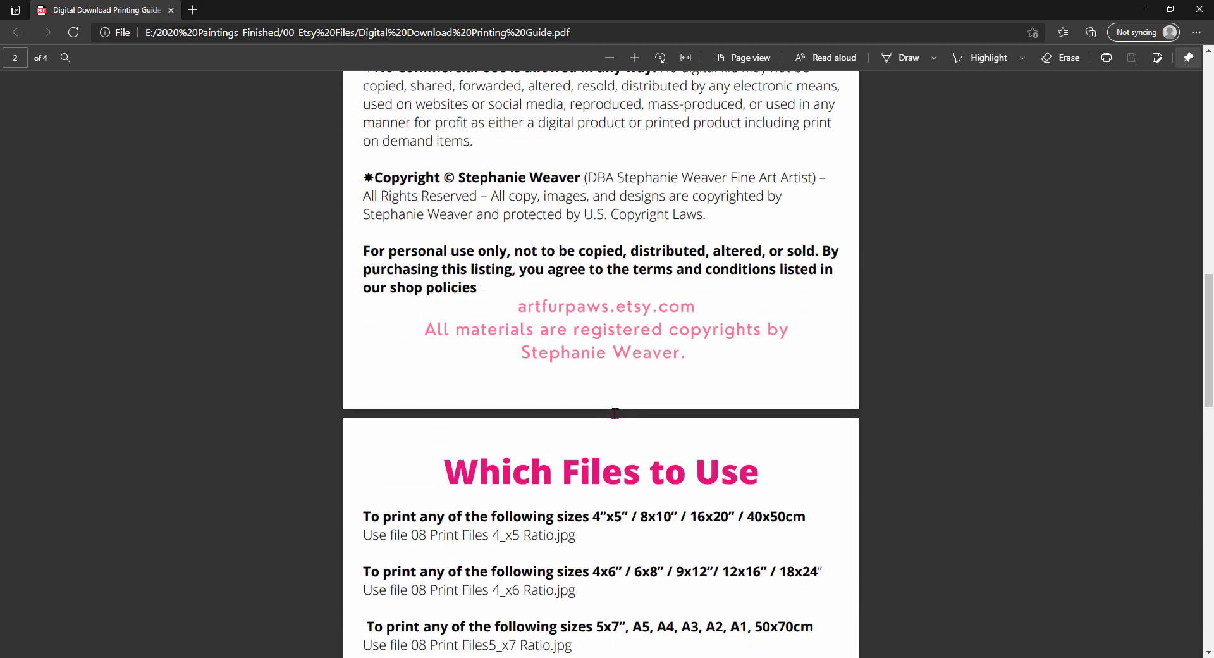
{"action": "scroll", "coordinate": [607, 411], "scroll_direction": "up", "scroll_amount": 3}
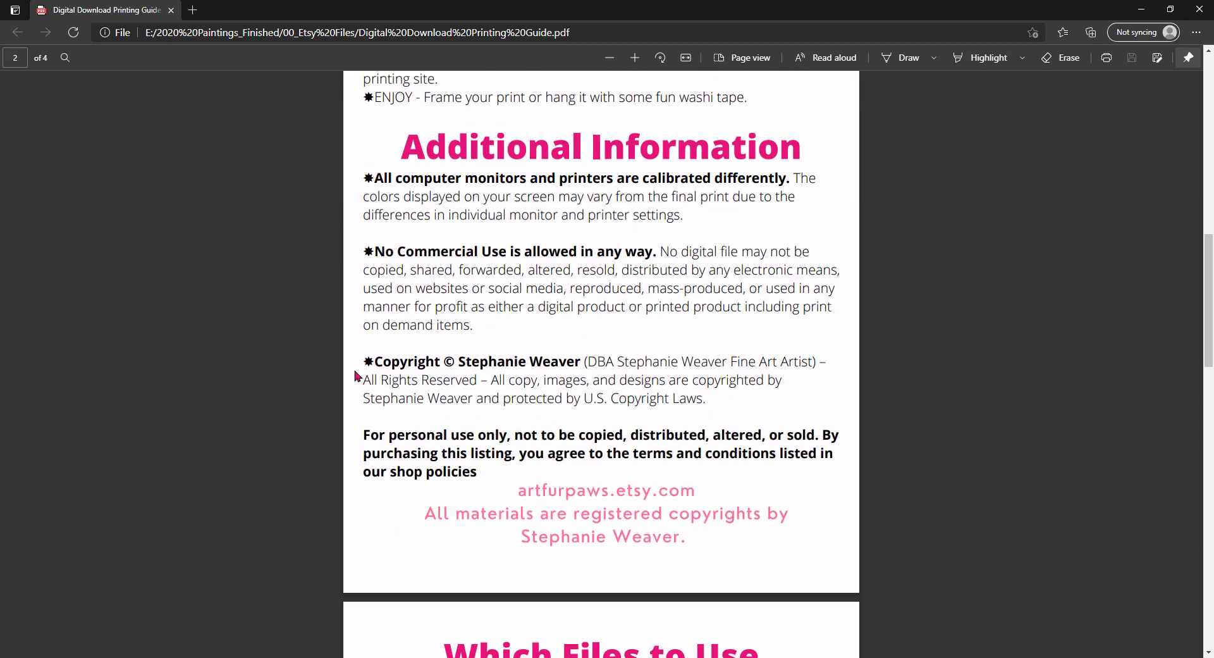
{"action": "left_click_drag", "start_coordinate": [358, 356], "coordinate": [738, 398]}
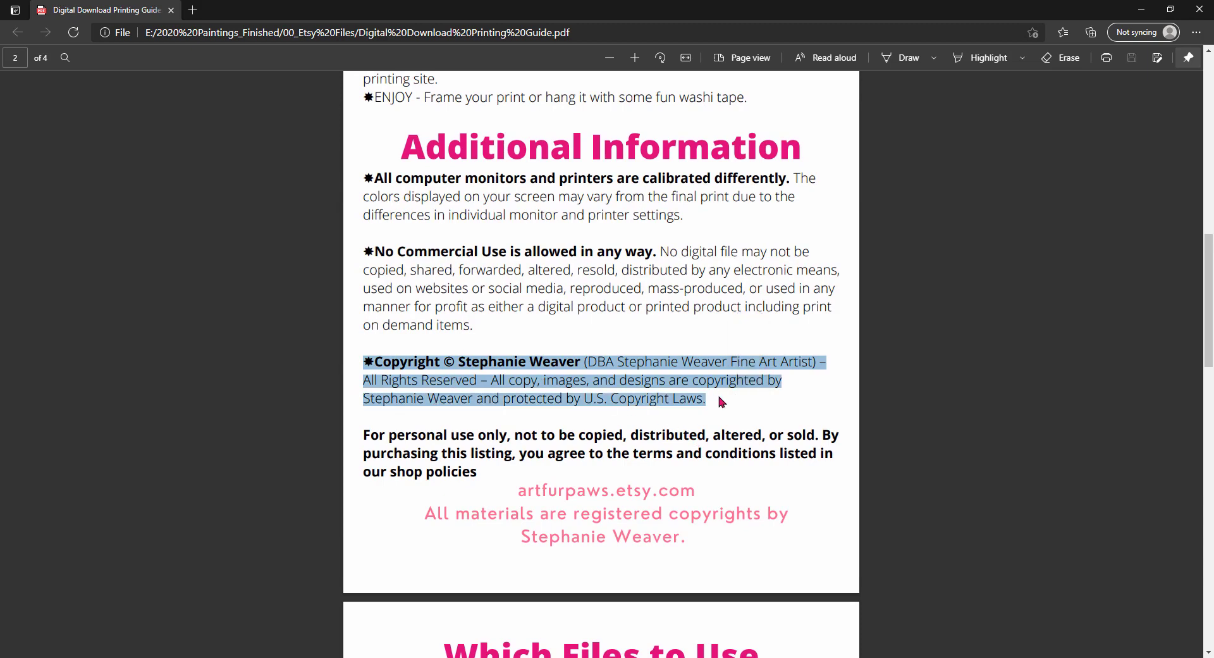
{"action": "left_click", "coordinate": [587, 342]}
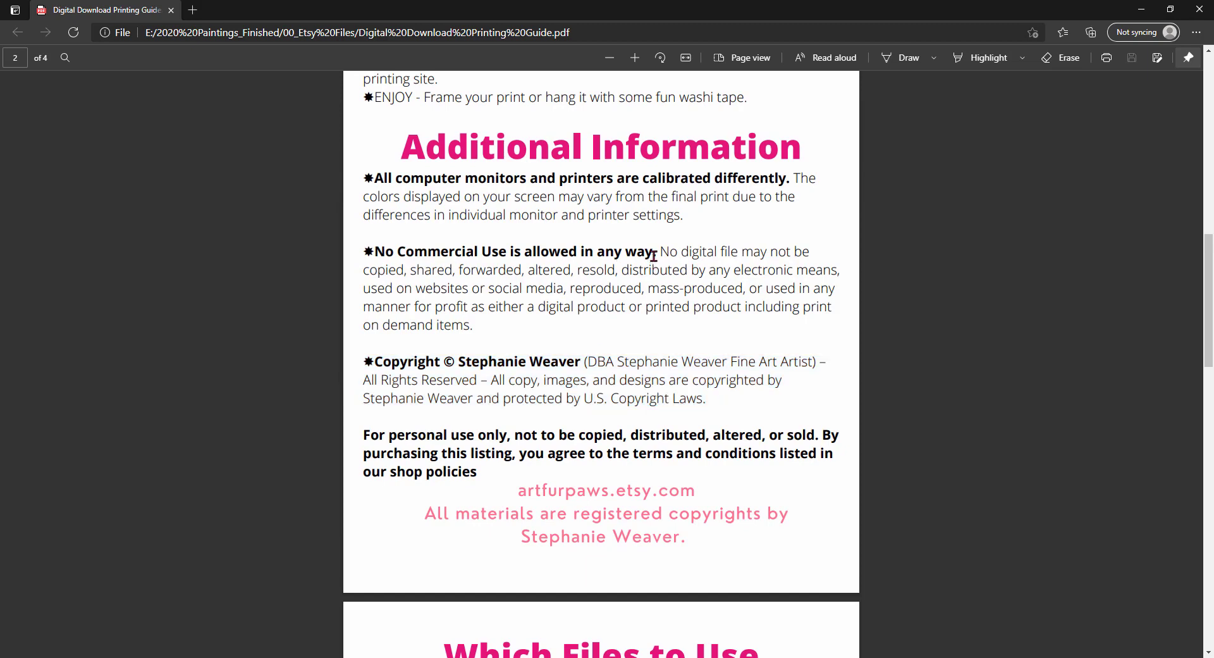
{"action": "left_click_drag", "start_coordinate": [365, 251], "coordinate": [663, 251]}
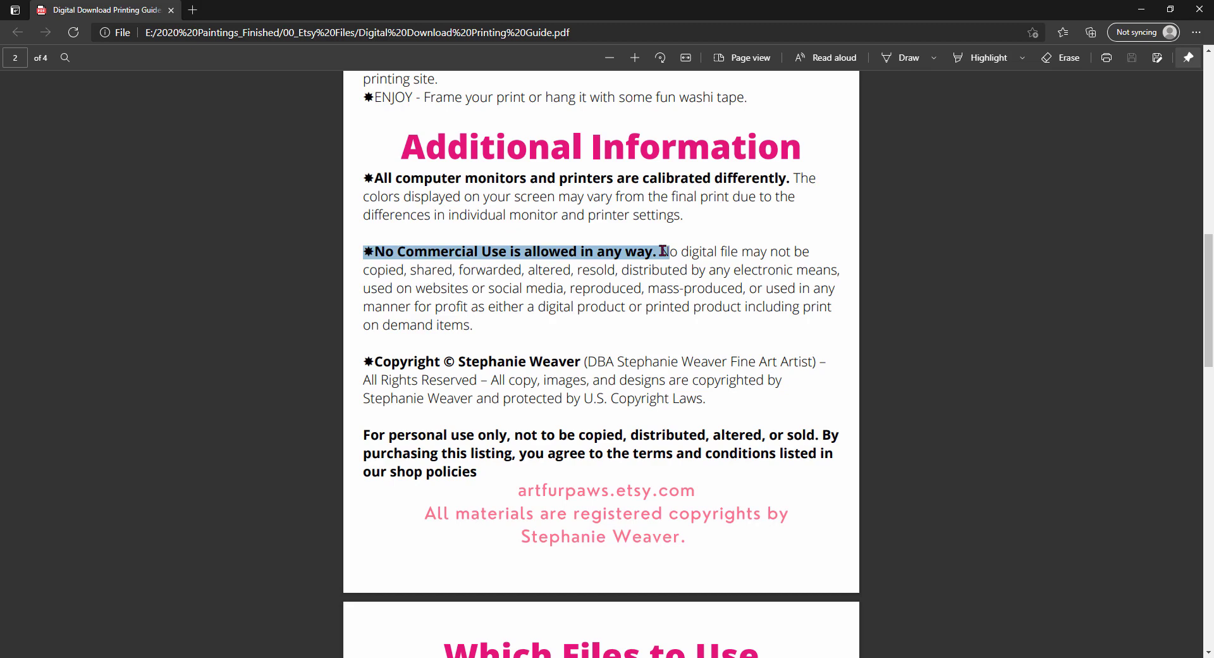
{"action": "left_click", "coordinate": [587, 306]}
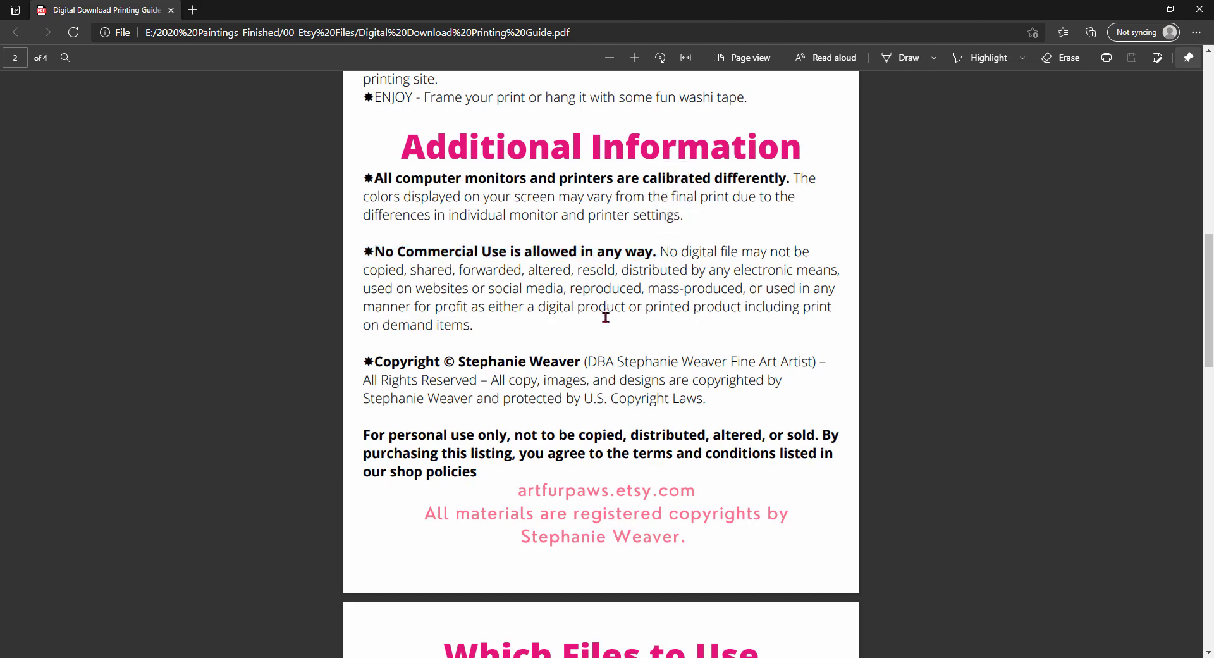
{"action": "scroll", "coordinate": [605, 316], "scroll_direction": "down", "scroll_amount": 3}
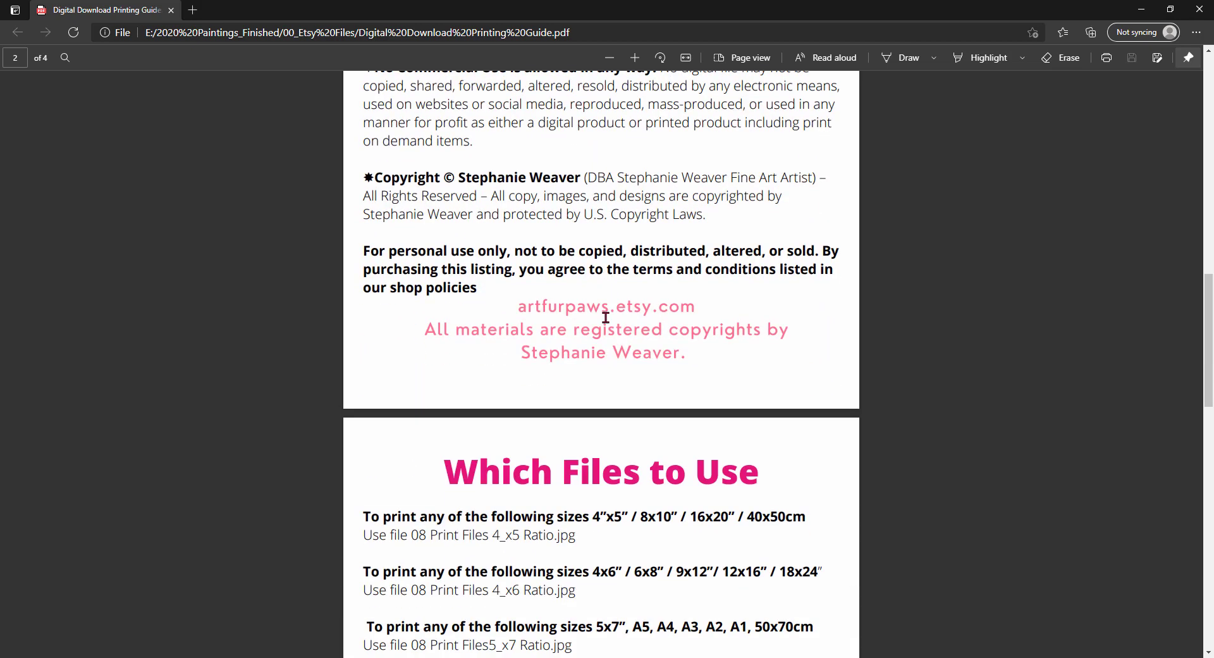
{"action": "scroll", "coordinate": [605, 316], "scroll_direction": "down", "scroll_amount": 9}
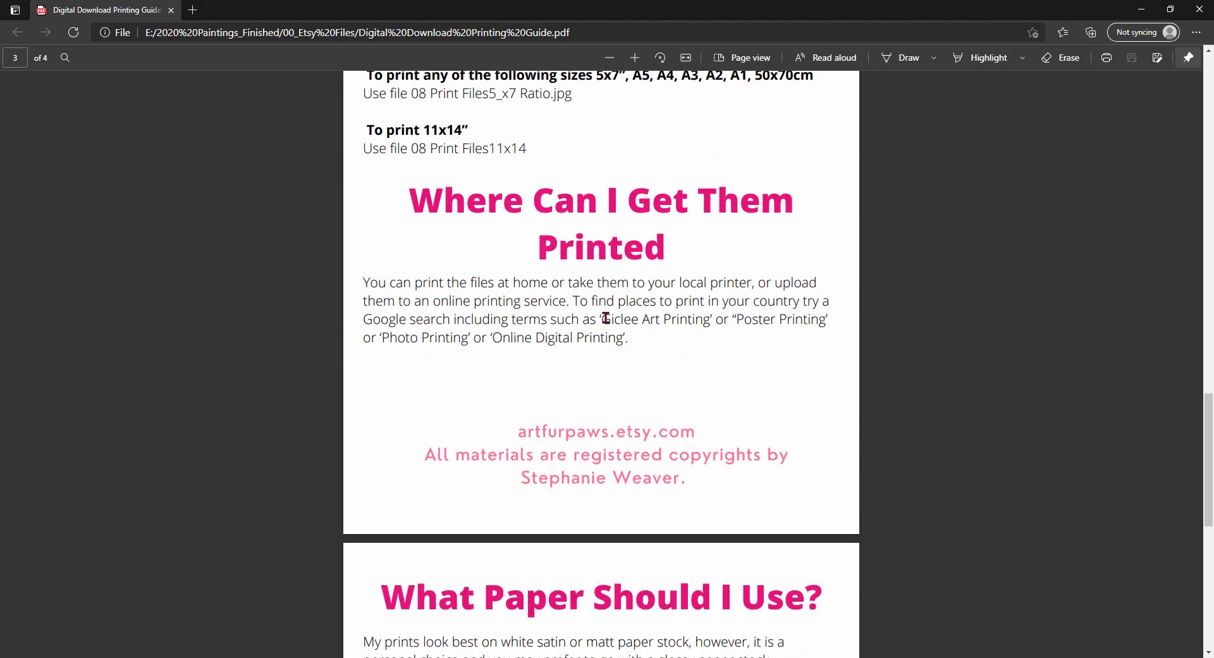
{"action": "scroll", "coordinate": [606, 317], "scroll_direction": "down", "scroll_amount": 6}
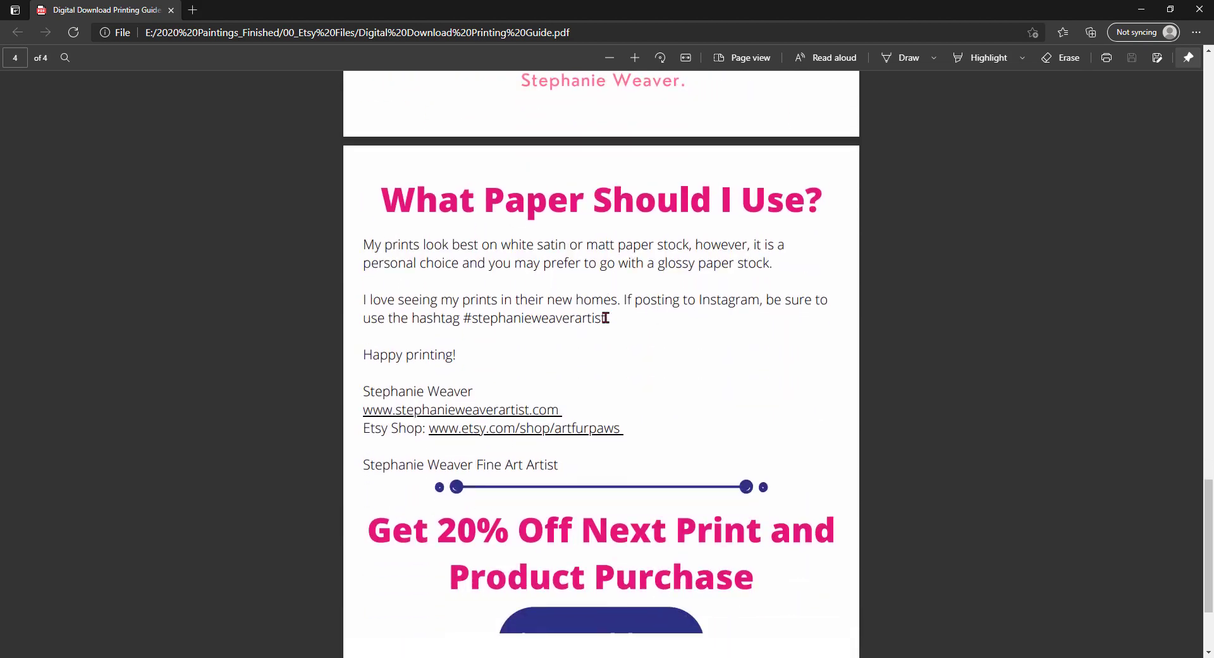
{"action": "scroll", "coordinate": [605, 318], "scroll_direction": "down", "scroll_amount": 3}
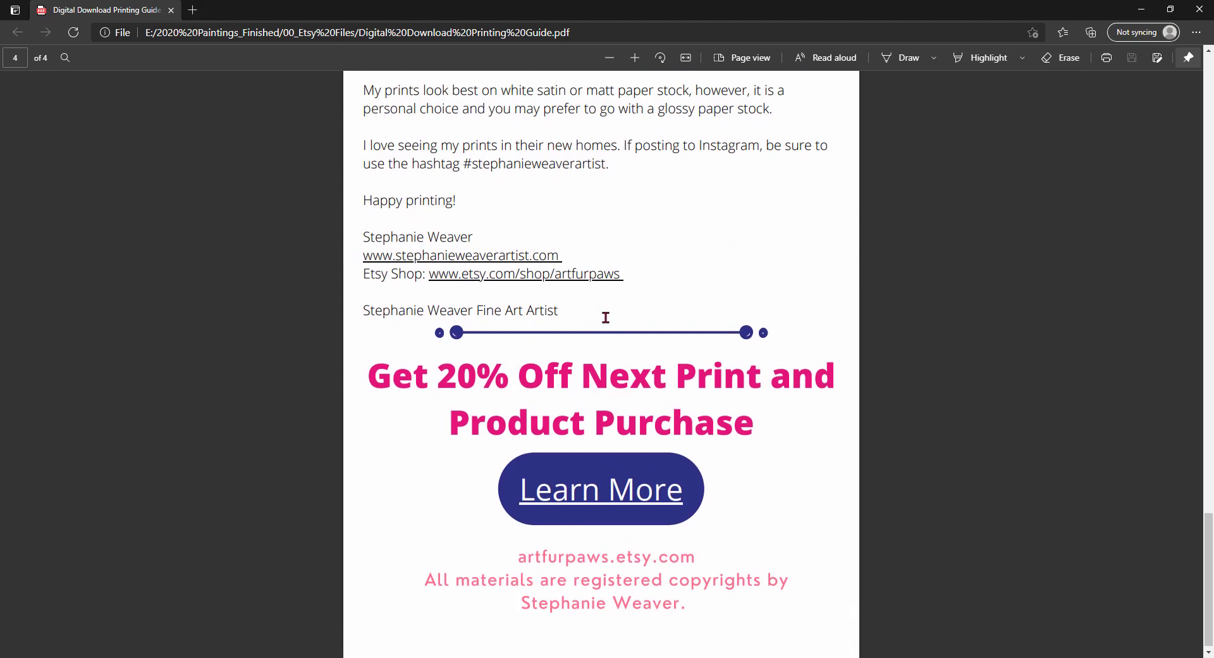
{"action": "scroll", "coordinate": [605, 317], "scroll_direction": "down", "scroll_amount": 1}
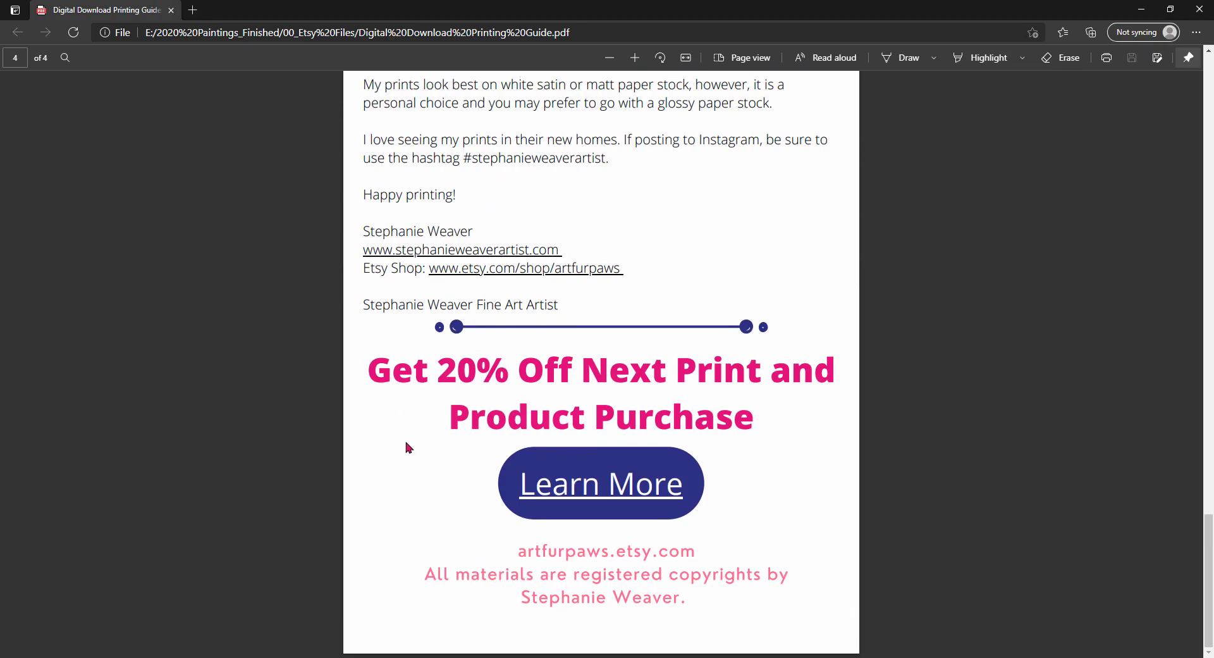
{"action": "scroll", "coordinate": [406, 446], "scroll_direction": "up", "scroll_amount": 15}
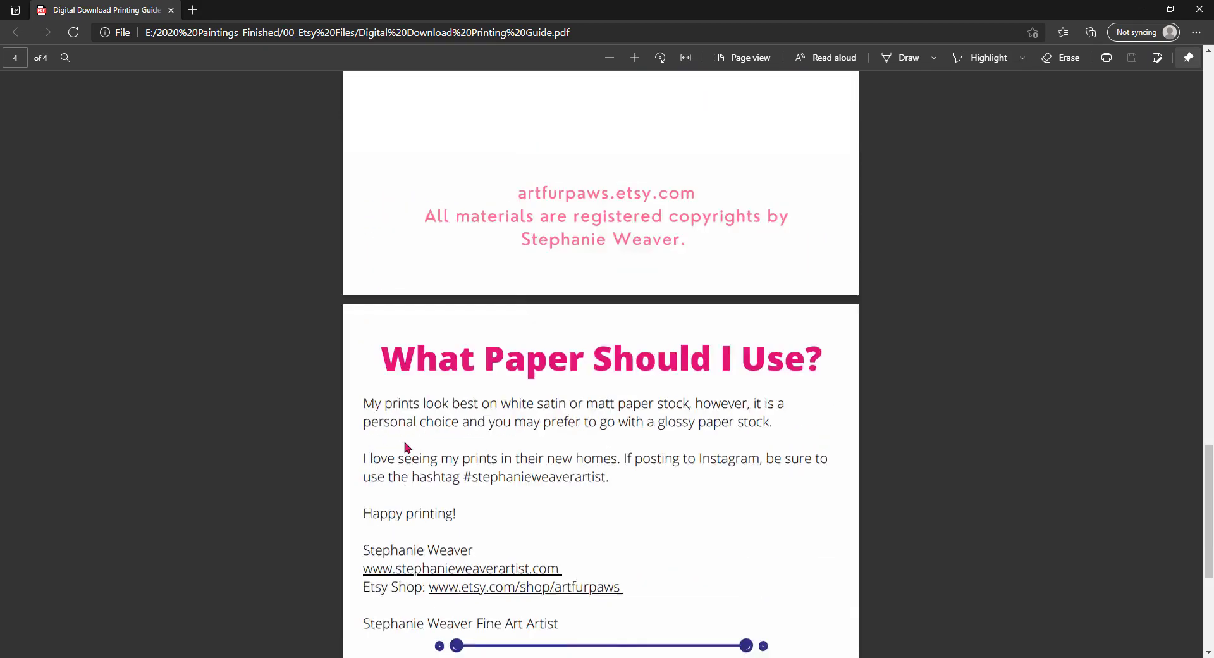
{"action": "scroll", "coordinate": [392, 441], "scroll_direction": "up", "scroll_amount": 13}
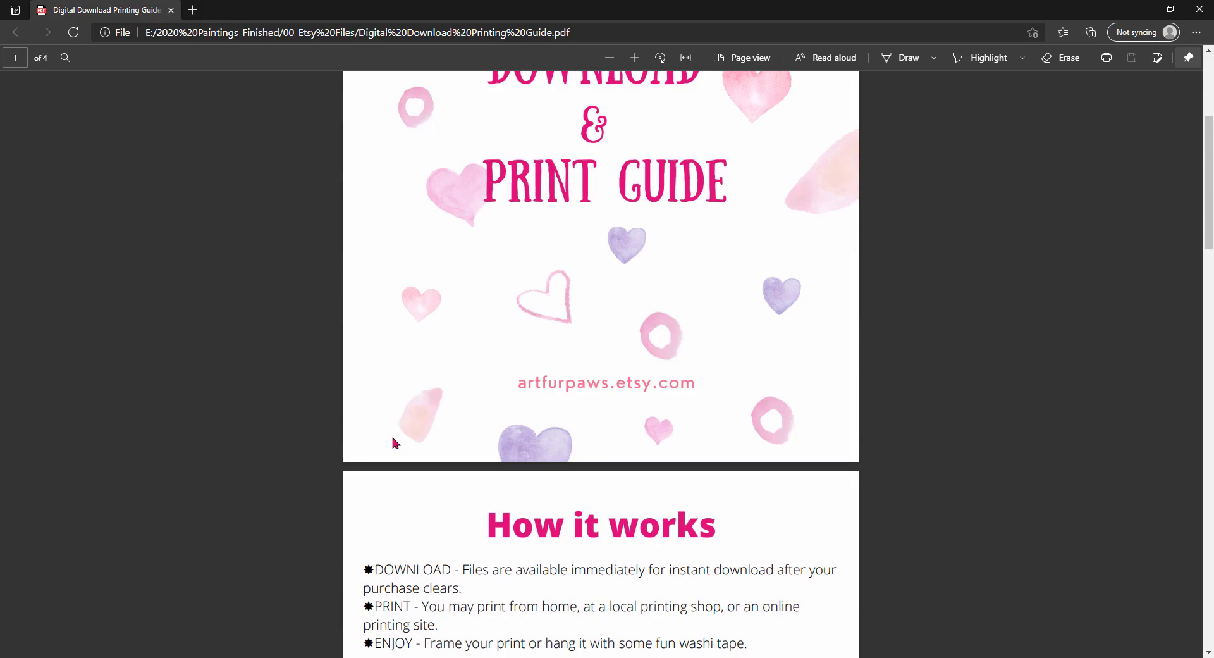
{"action": "scroll", "coordinate": [392, 441], "scroll_direction": "down", "scroll_amount": 10}
{"action": "scroll", "coordinate": [409, 449], "scroll_direction": "down", "scroll_amount": 4}
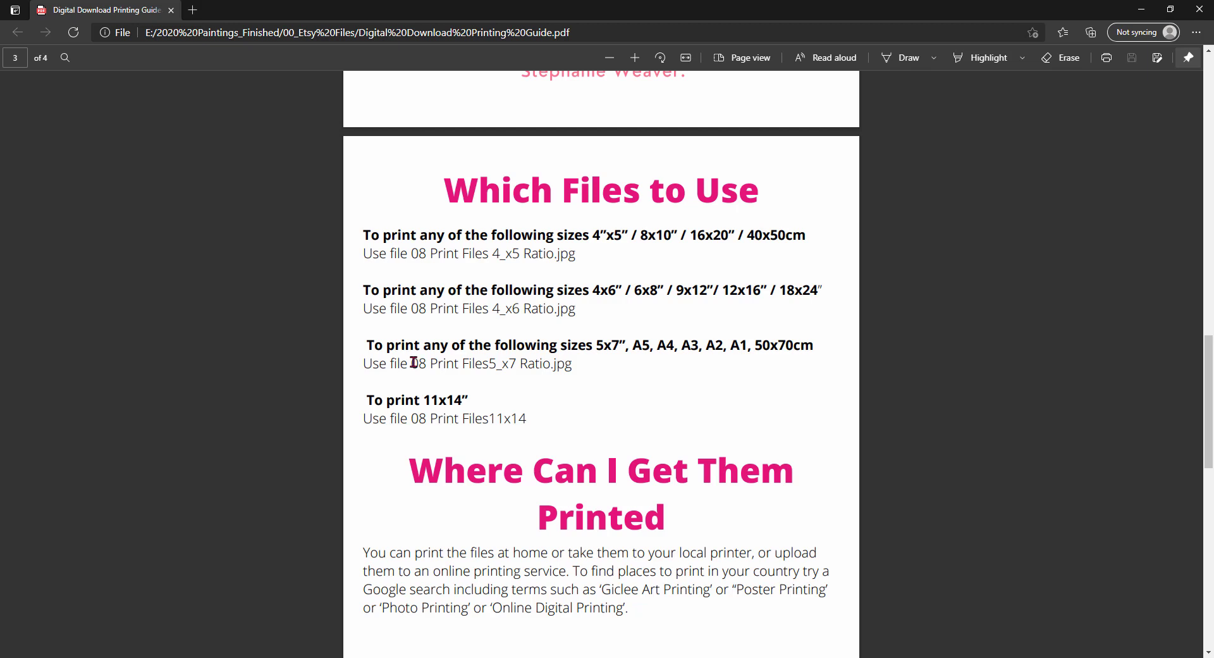
{"action": "left_click_drag", "start_coordinate": [413, 362], "coordinate": [552, 369]}
{"action": "left_click", "coordinate": [551, 404]}
Close the Digital Download Printing Guide PDF to return to the 00_Etsy Files folder
{"action": "left_click", "coordinate": [1200, 10]}
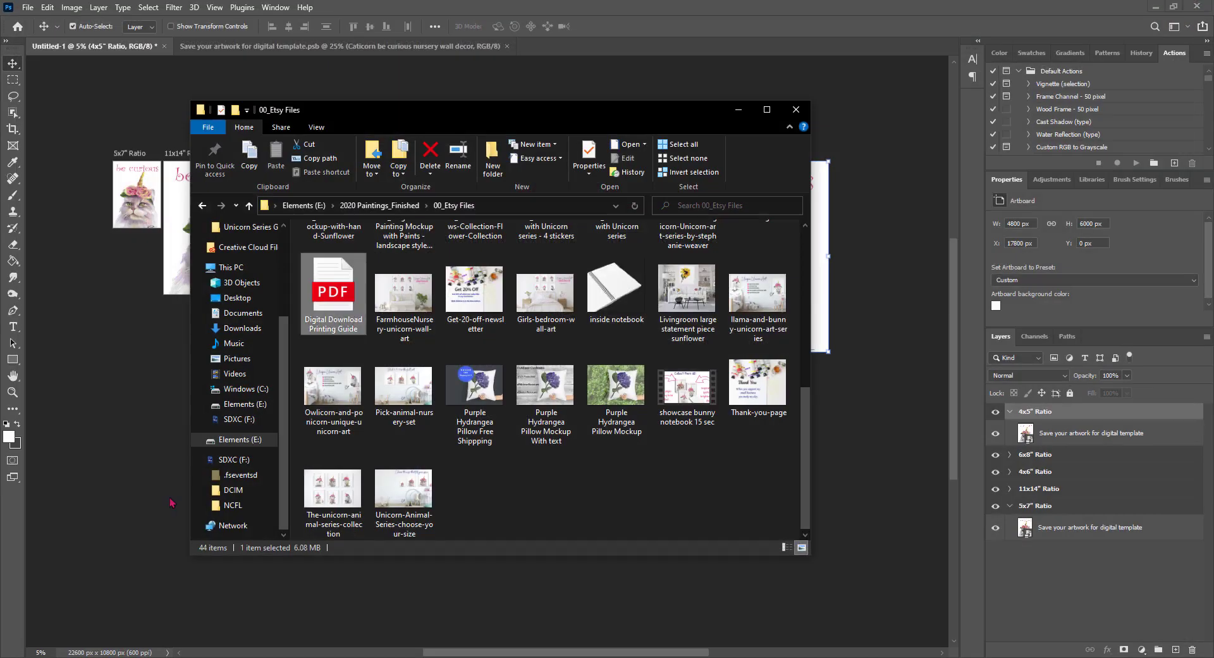